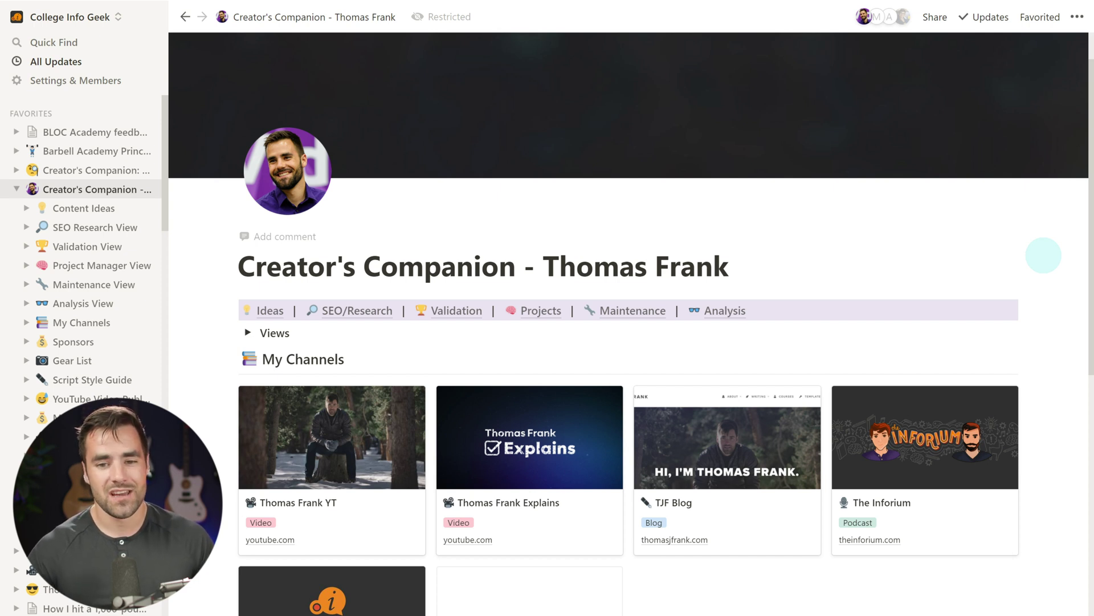
Compare the original Creator's Companion template, then scroll through the customized Thomas Frank dashboard
scroll(1045, 257, down, 1)
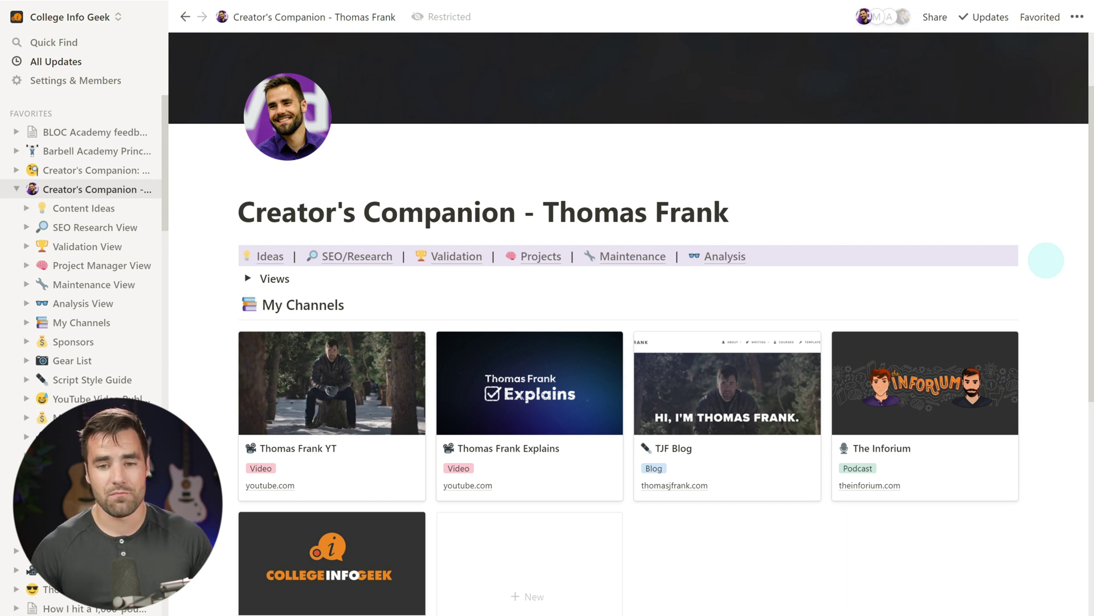
click(97, 174)
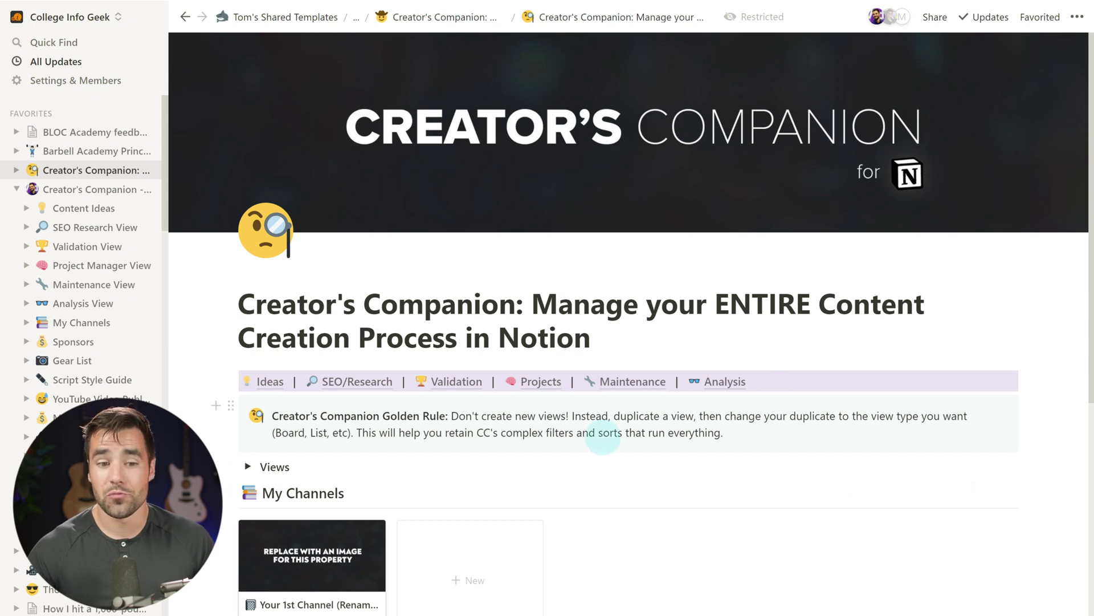
scroll(639, 422, down, 1)
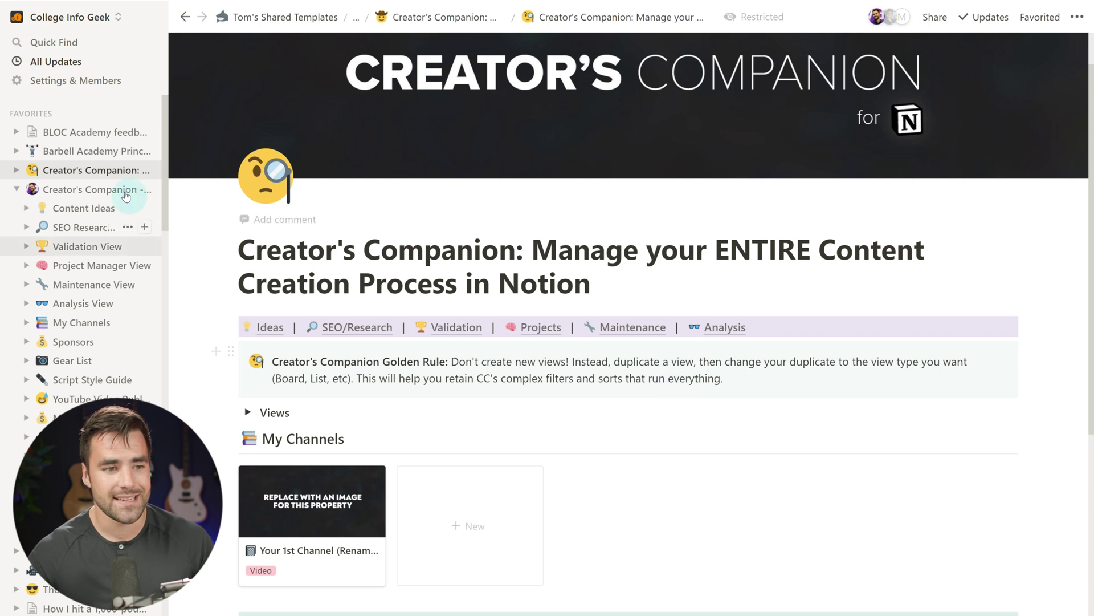
click(92, 190)
scroll(1053, 384, down, 1)
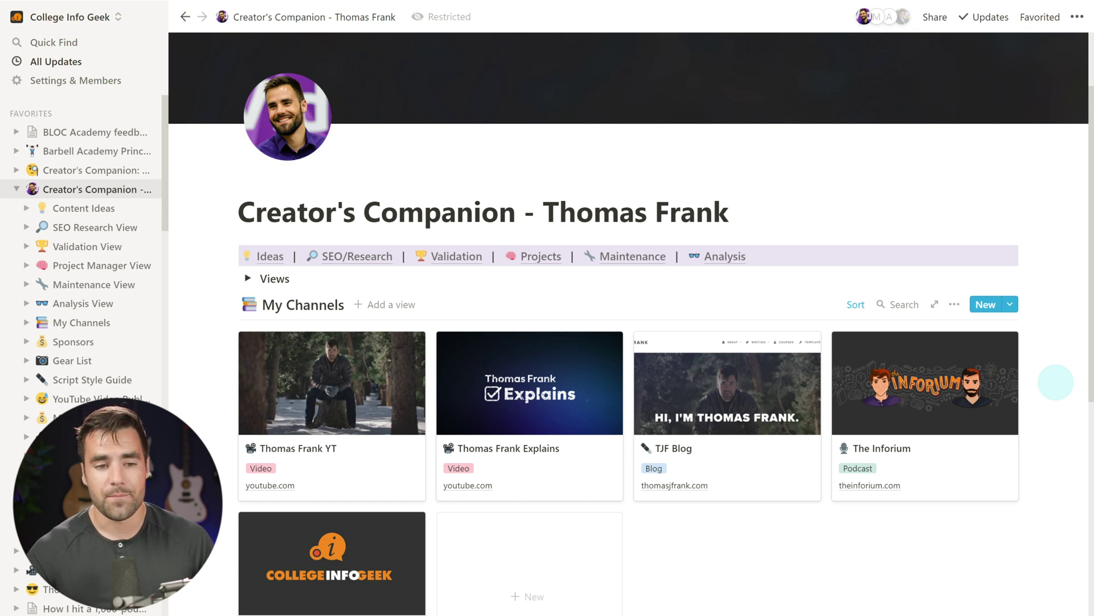
scroll(1056, 393, down, 1)
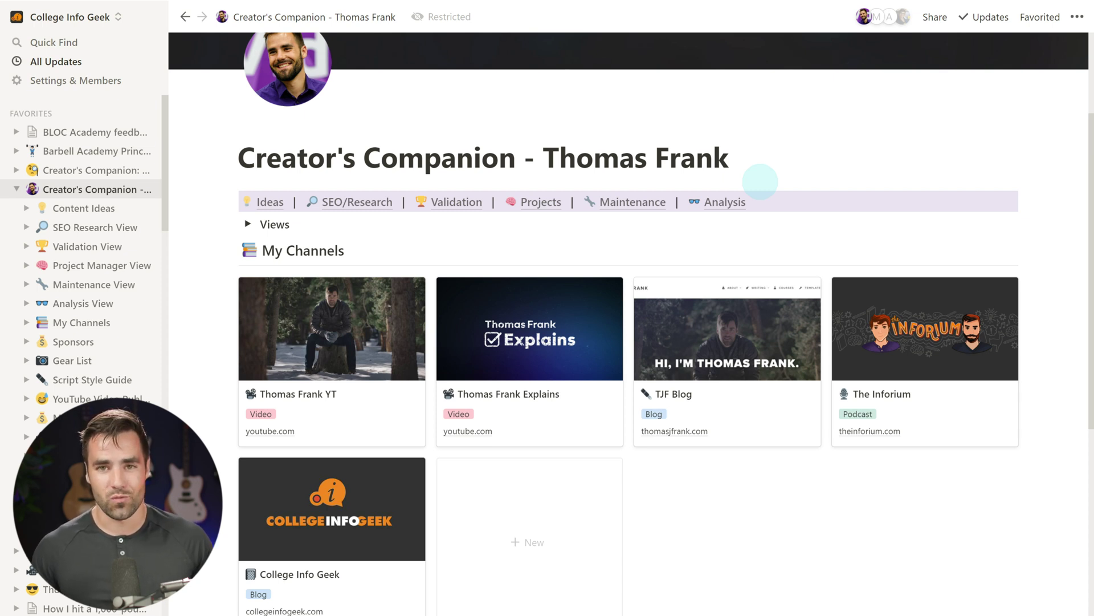
scroll(760, 181, down, 2)
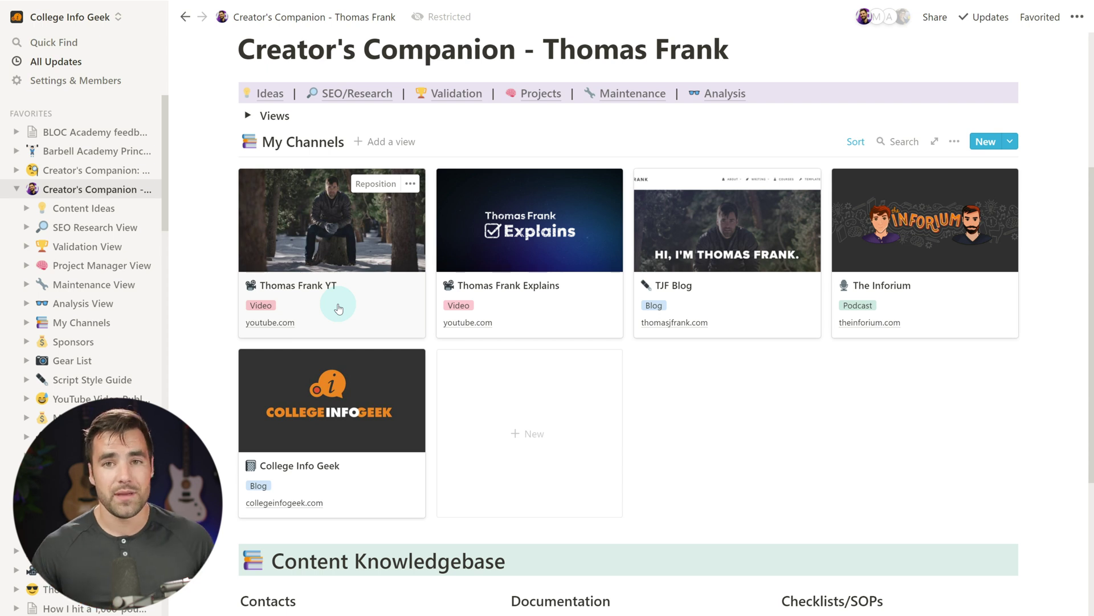
scroll(342, 310, down, 6)
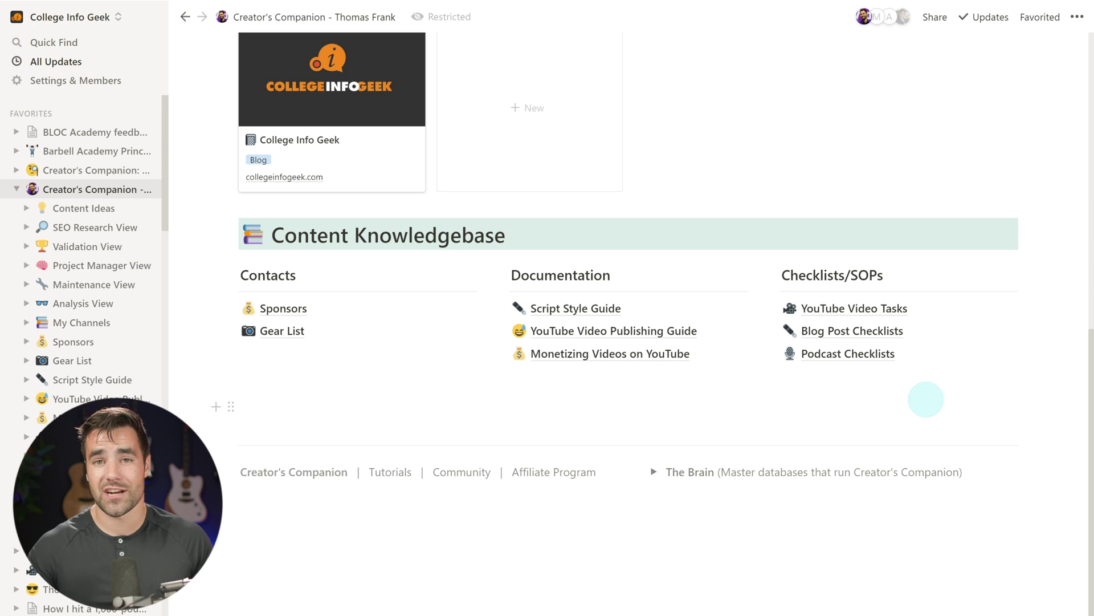
scroll(926, 399, up, 8)
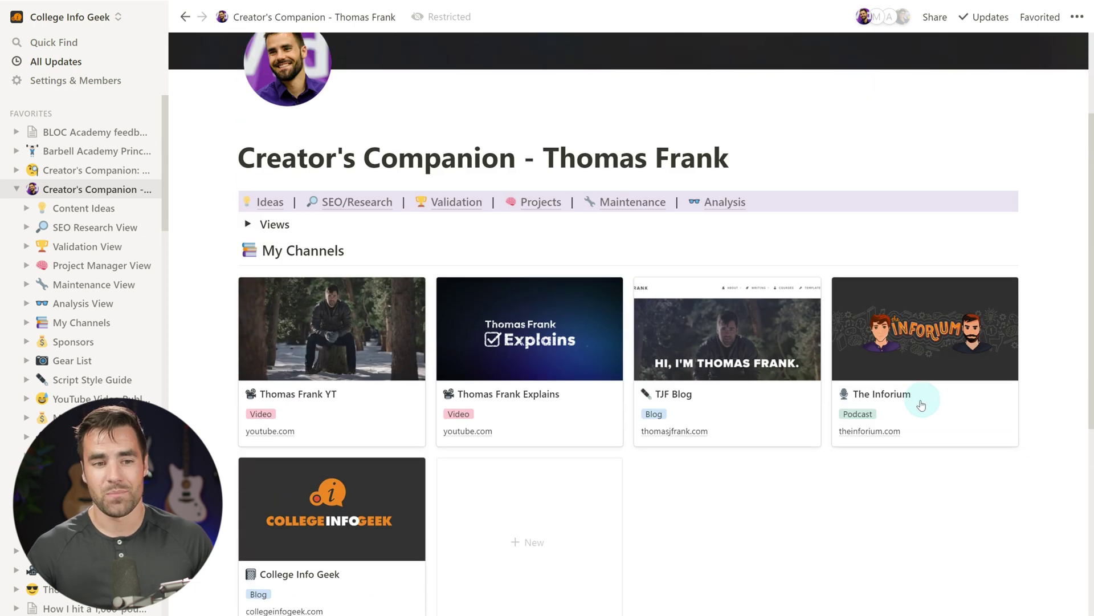
Open the Thomas Frank YT channel as a full page and show Completed Projects in Thumbnail view
click(317, 356)
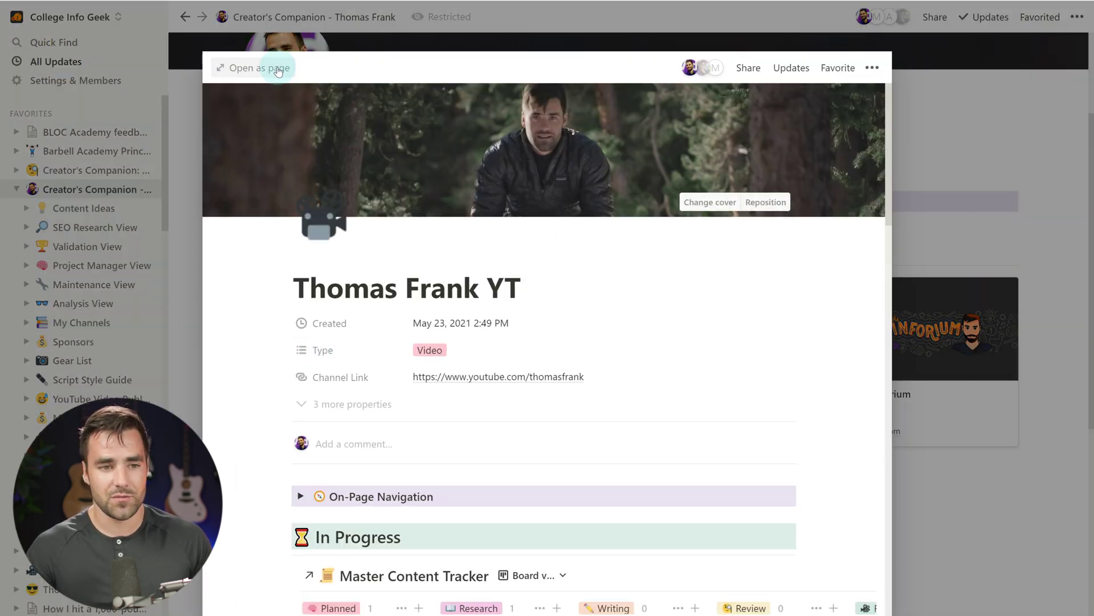
click(251, 67)
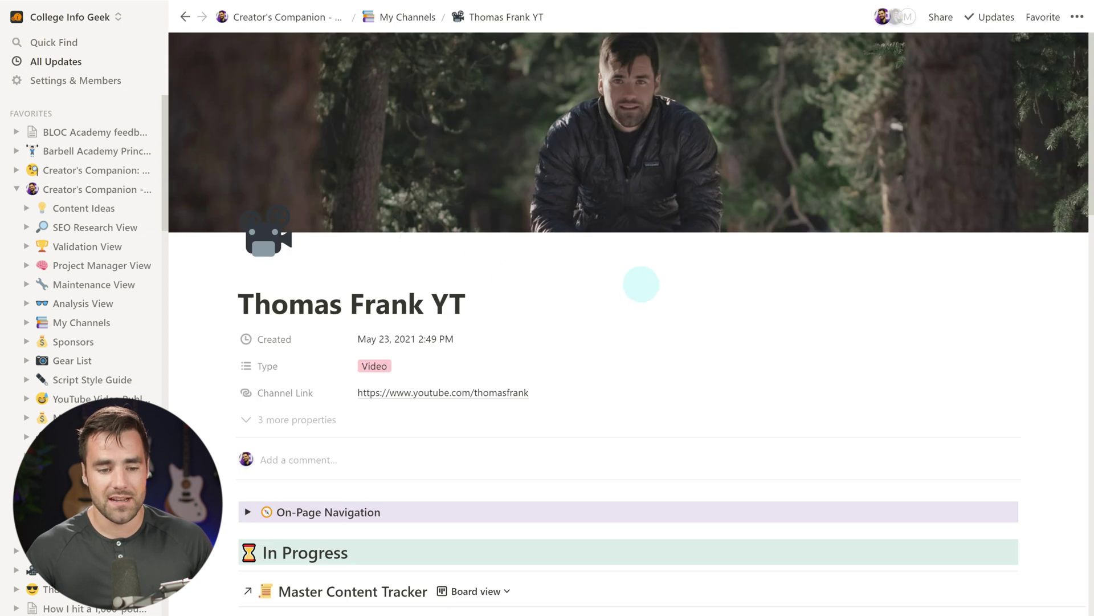
scroll(650, 274, down, 6)
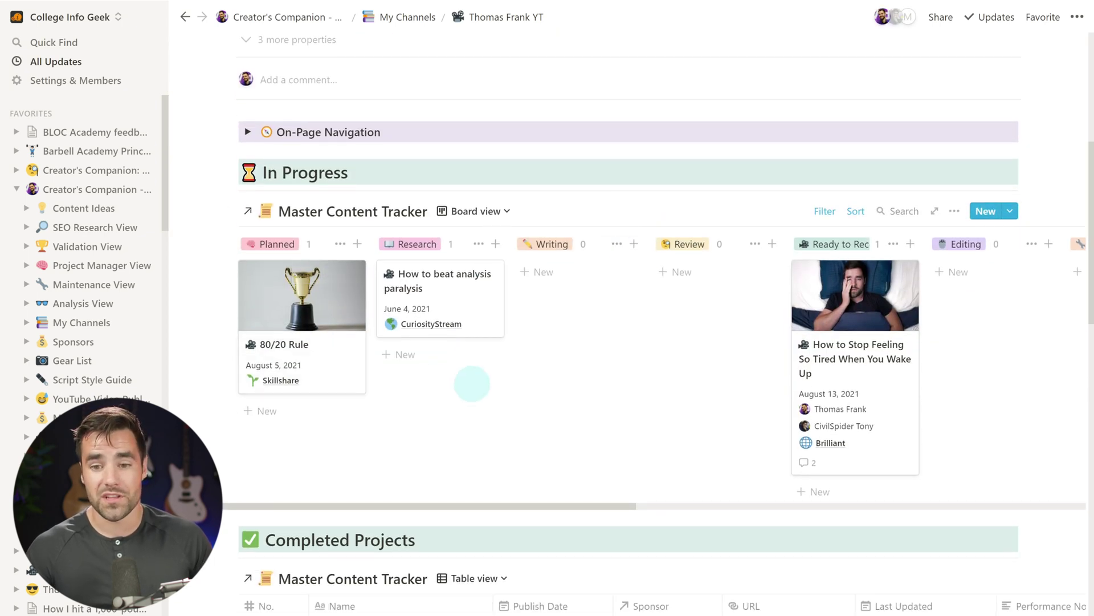
scroll(685, 347, down, 8)
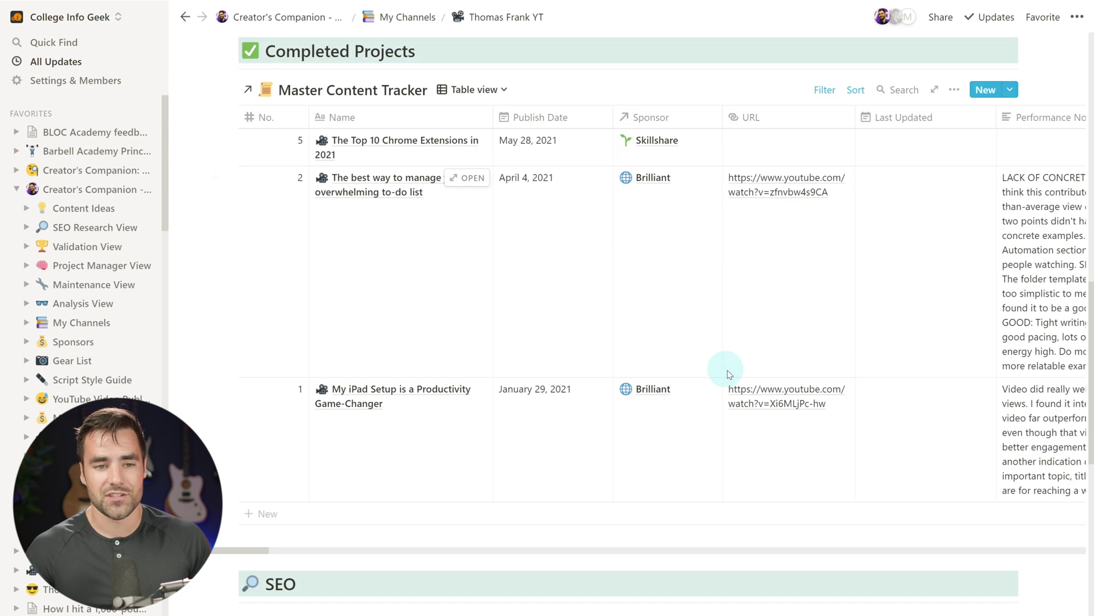
click(482, 94)
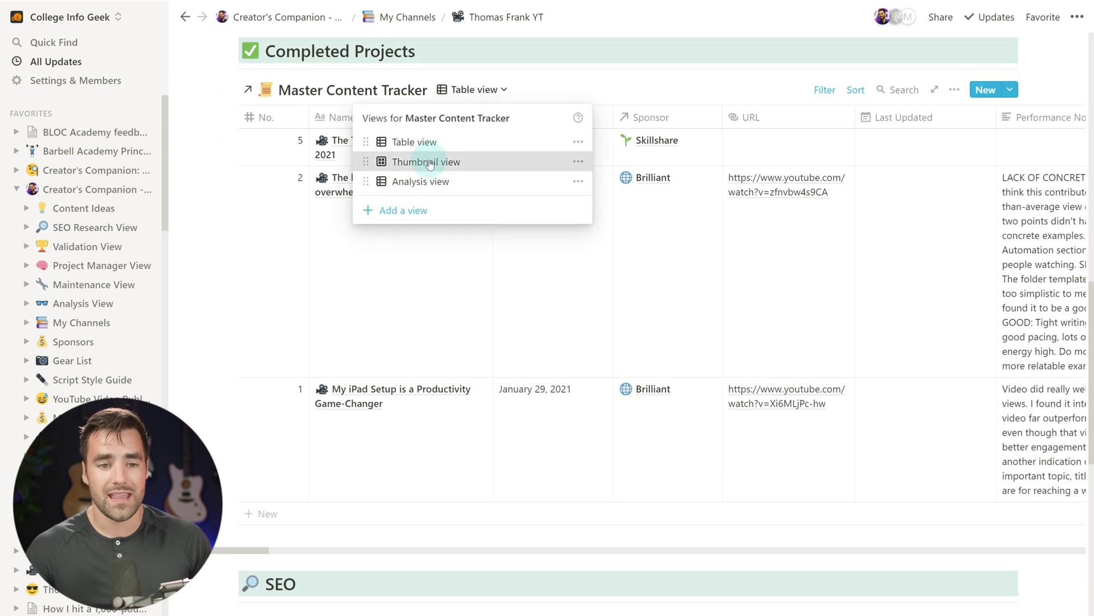
click(388, 162)
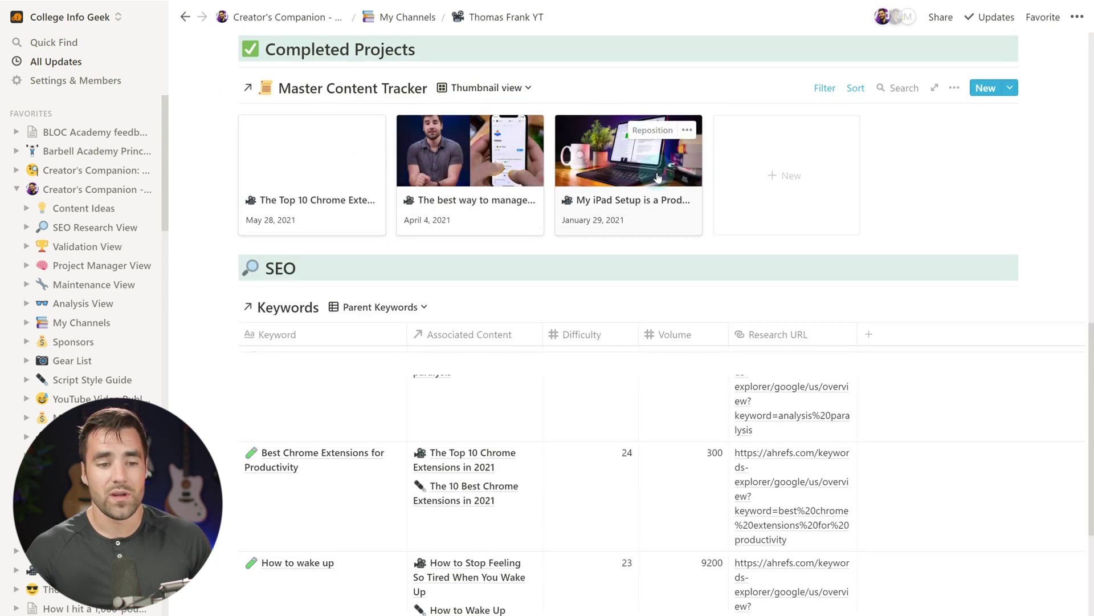
Look over the three finished video cards, then return to the Creator's Companion dashboard via the breadcrumb
scroll(567, 171, down, 4)
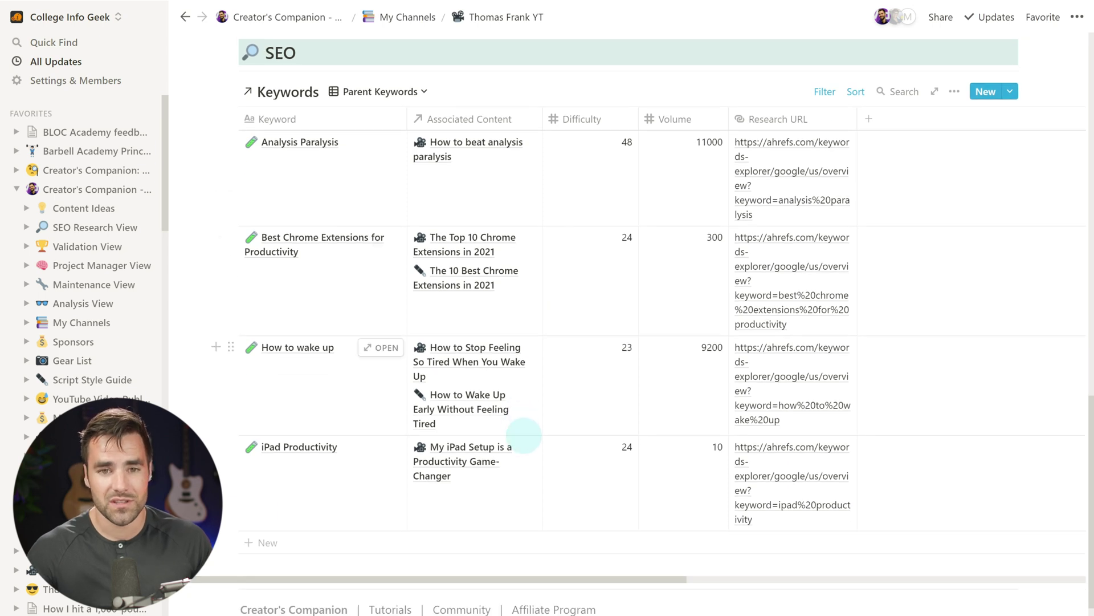
scroll(524, 444, up, 3)
scroll(627, 473, down, 2)
scroll(687, 482, up, 5)
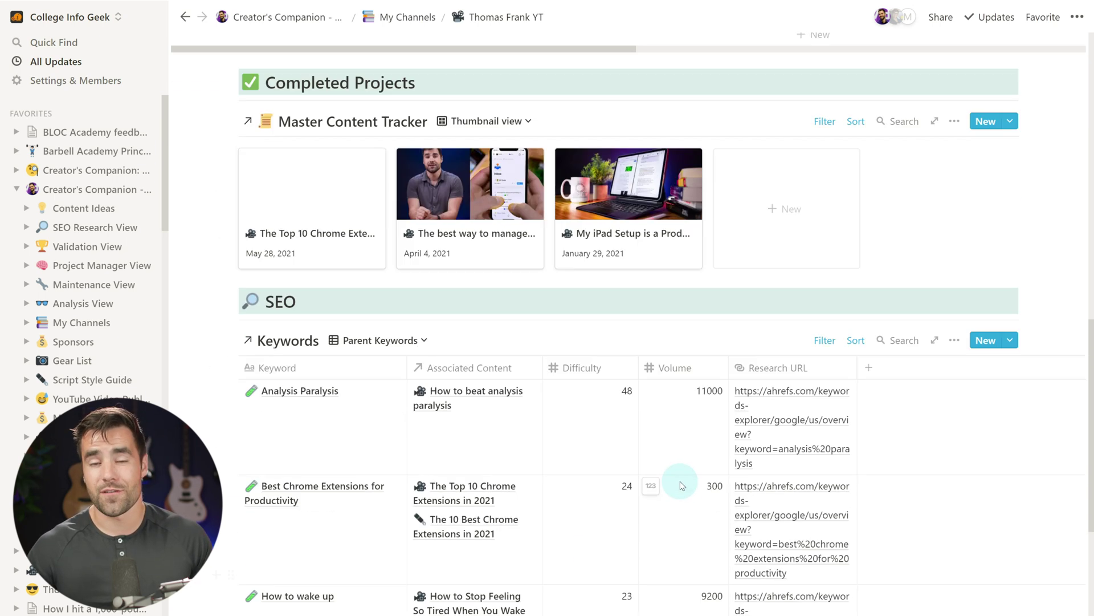
scroll(611, 98, up, 5)
scroll(582, 212, down, 4)
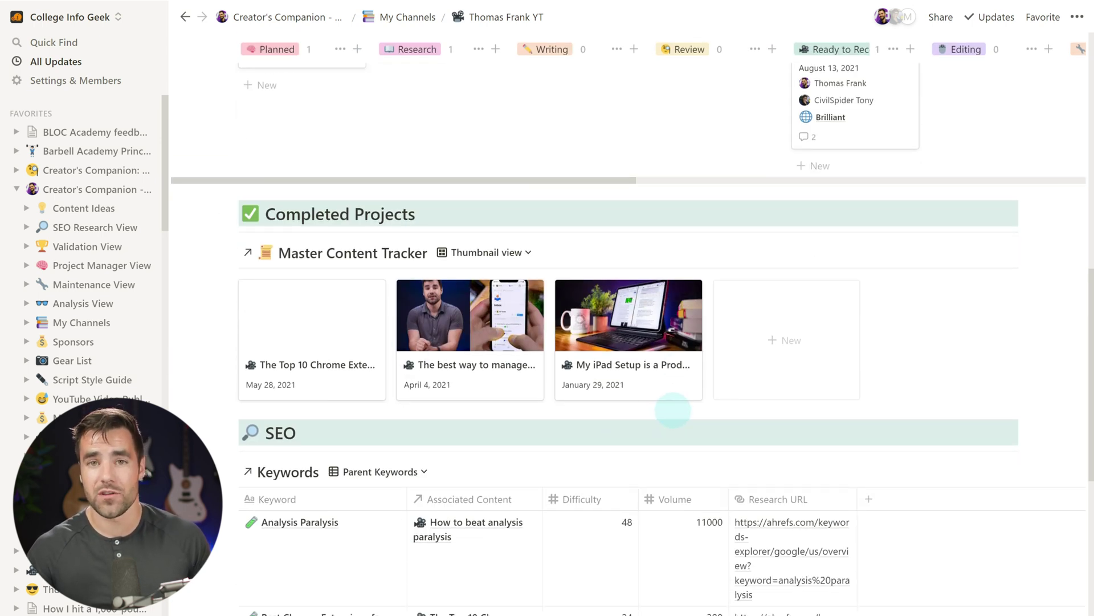
scroll(633, 415, down, 5)
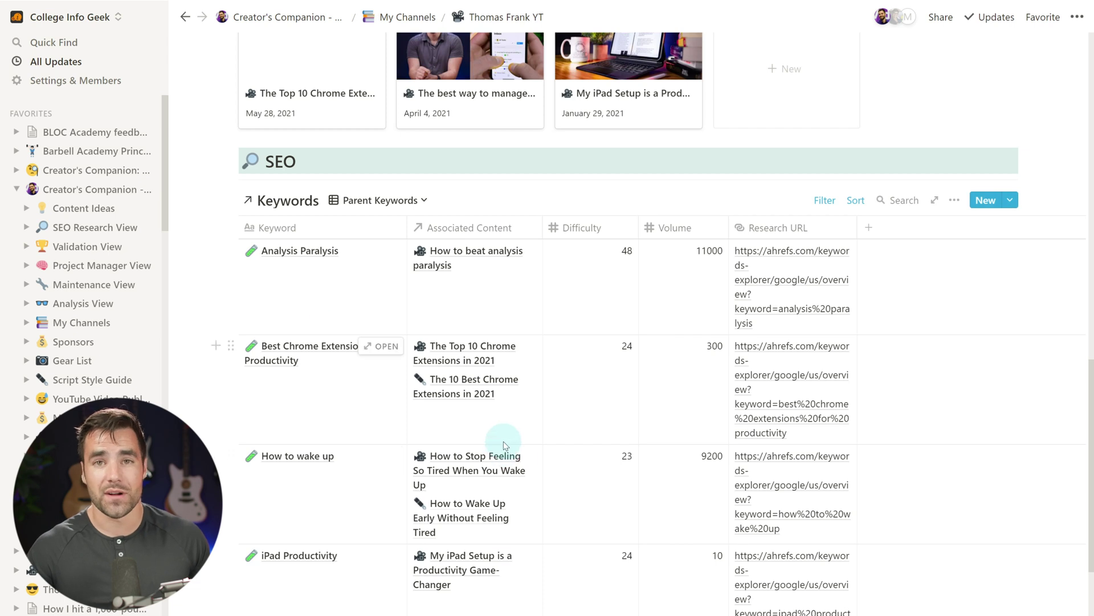
scroll(510, 448, up, 10)
scroll(509, 447, up, 3)
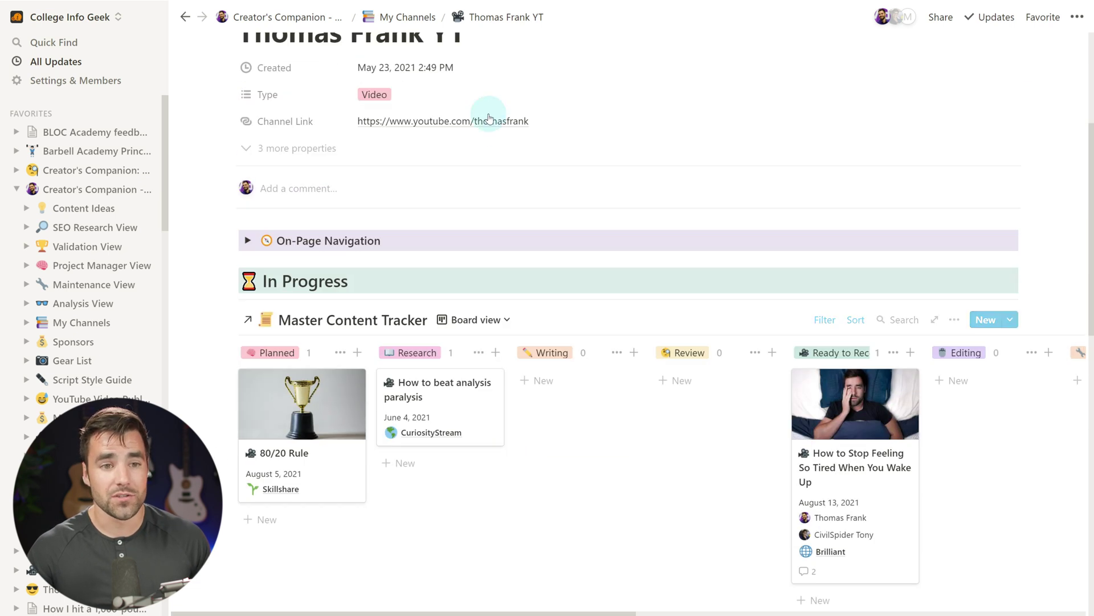
click(285, 16)
Open the Content Ideas page from the dashboard
scroll(642, 243, down, 3)
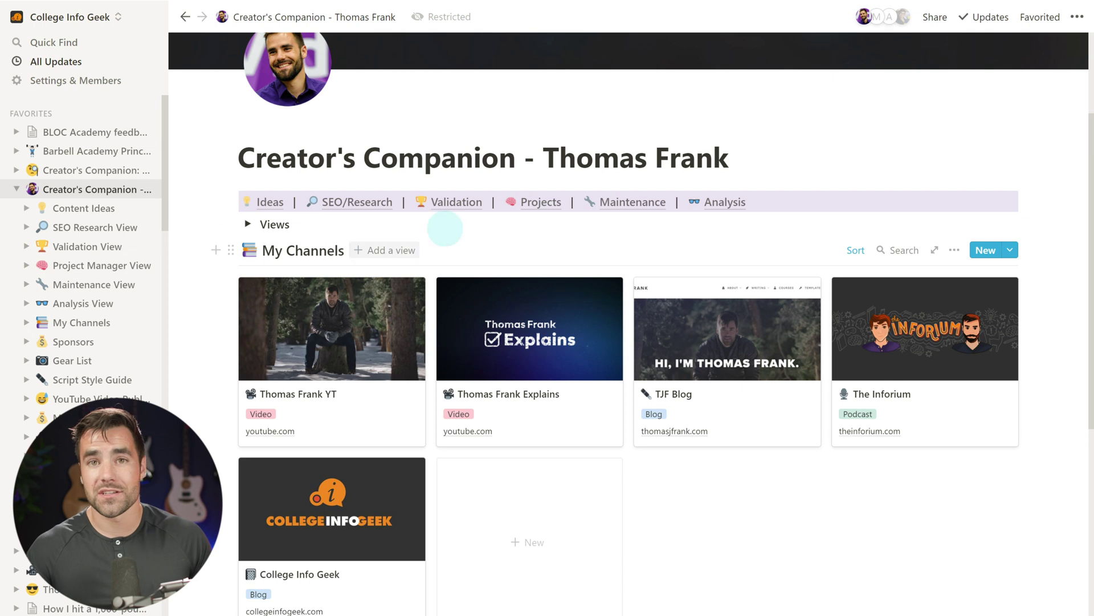
scroll(290, 140, up, 3)
click(276, 362)
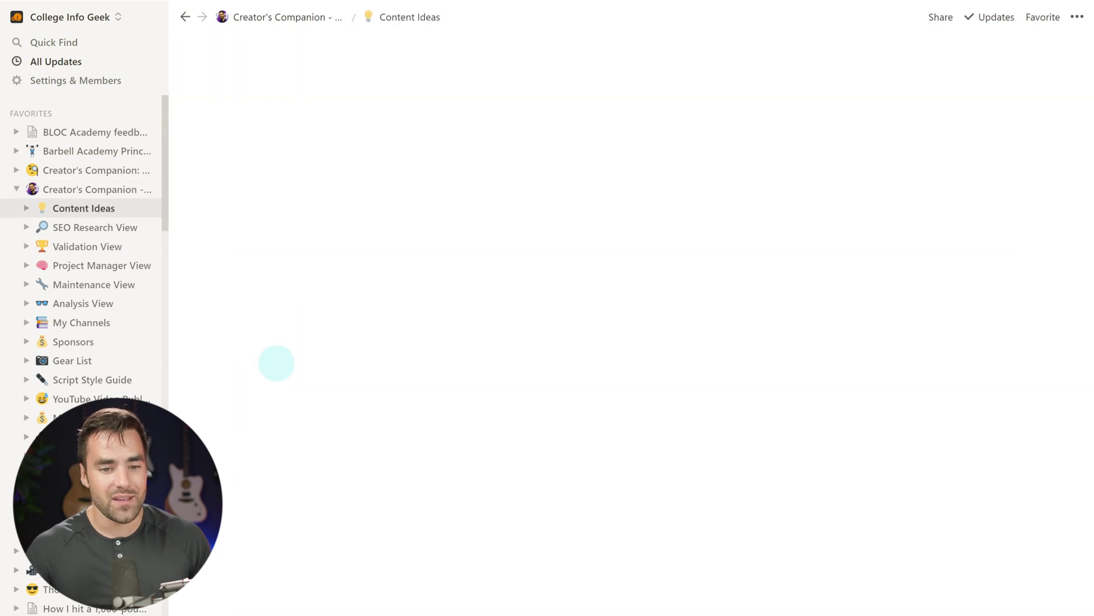
scroll(622, 544, down, 1)
scroll(622, 546, down, 1)
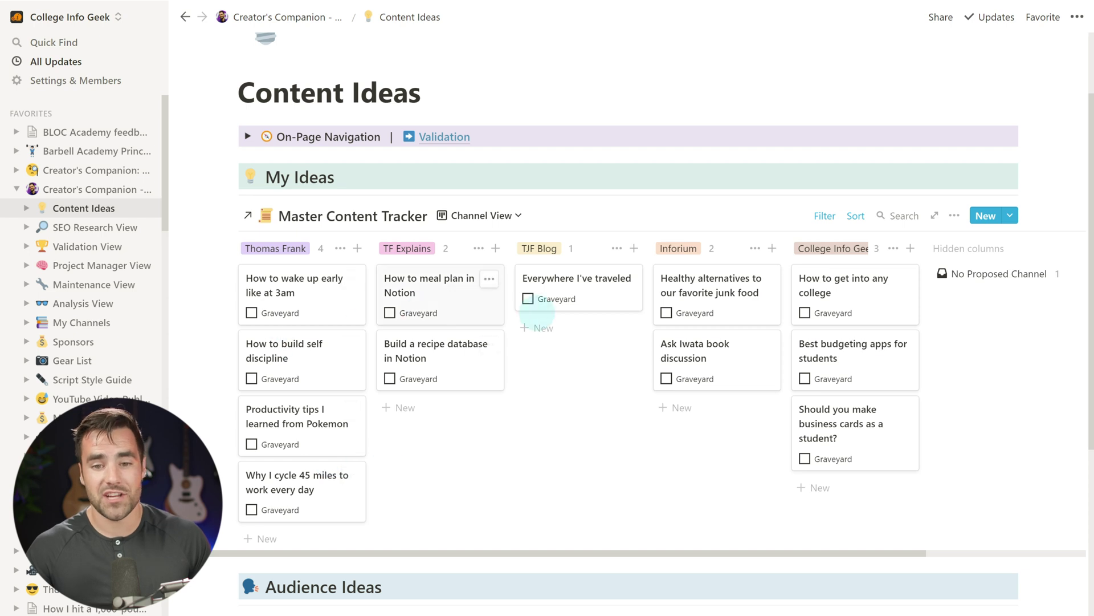
Switch the Master Content Tracker from Channel View to Tag View and scroll through it
click(456, 215)
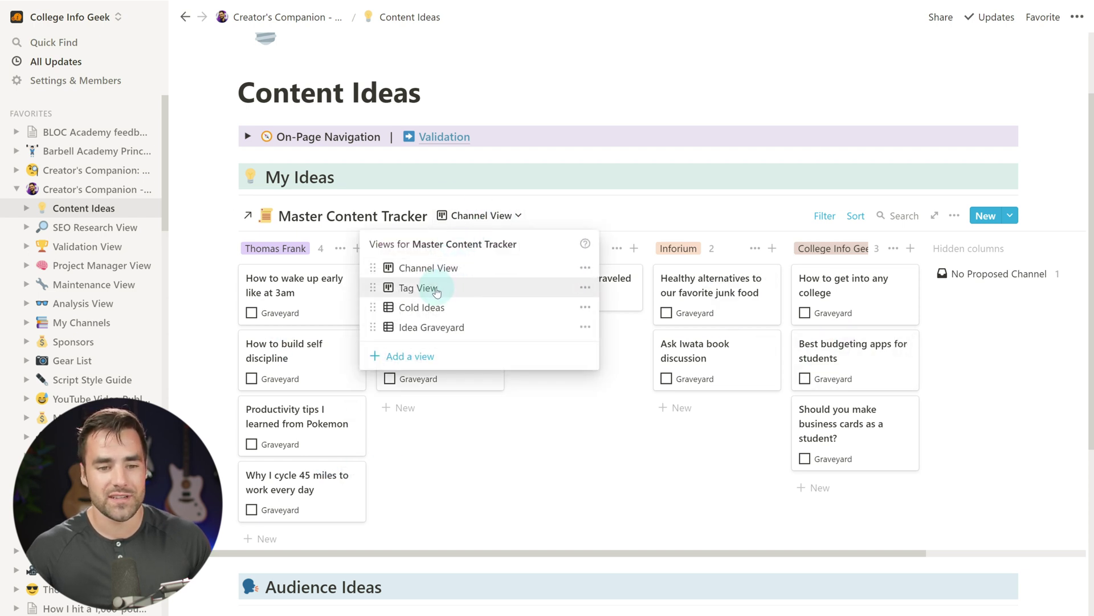
click(406, 357)
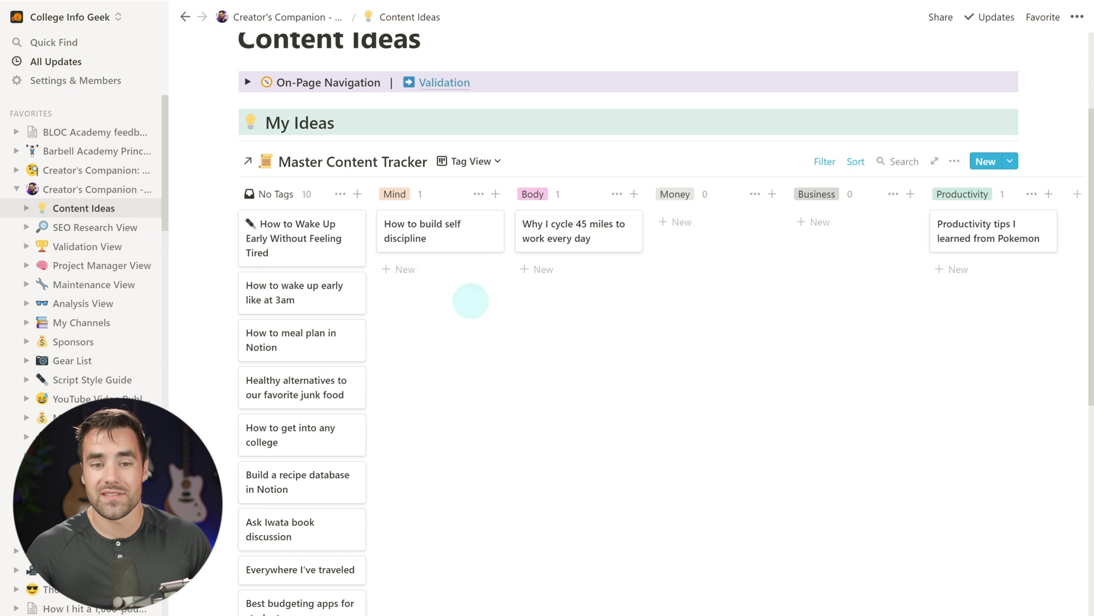
scroll(606, 274, down, 10)
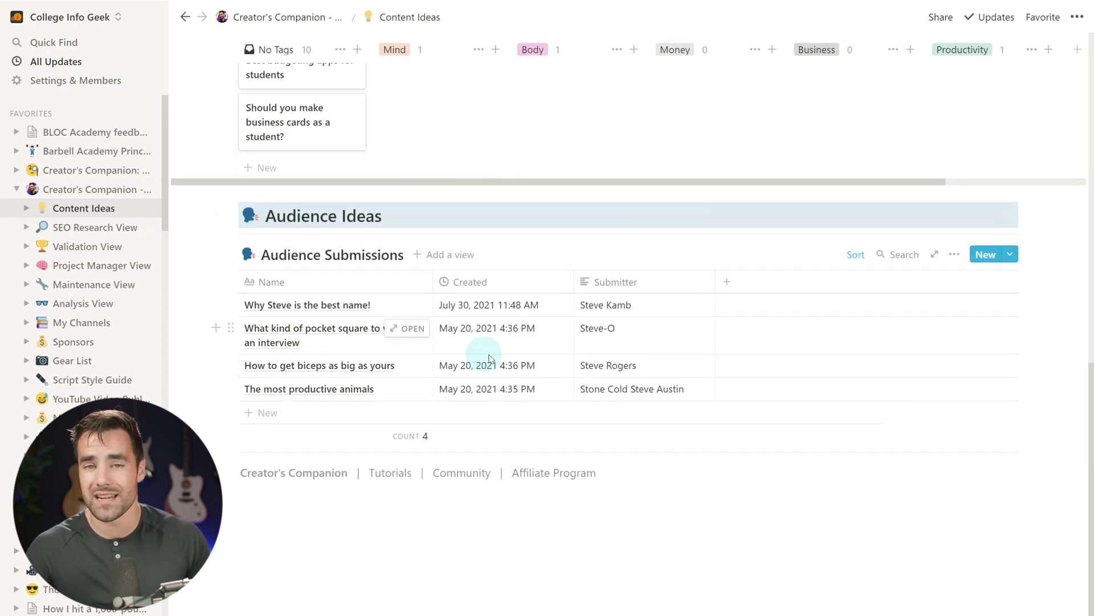
scroll(460, 247, up, 6)
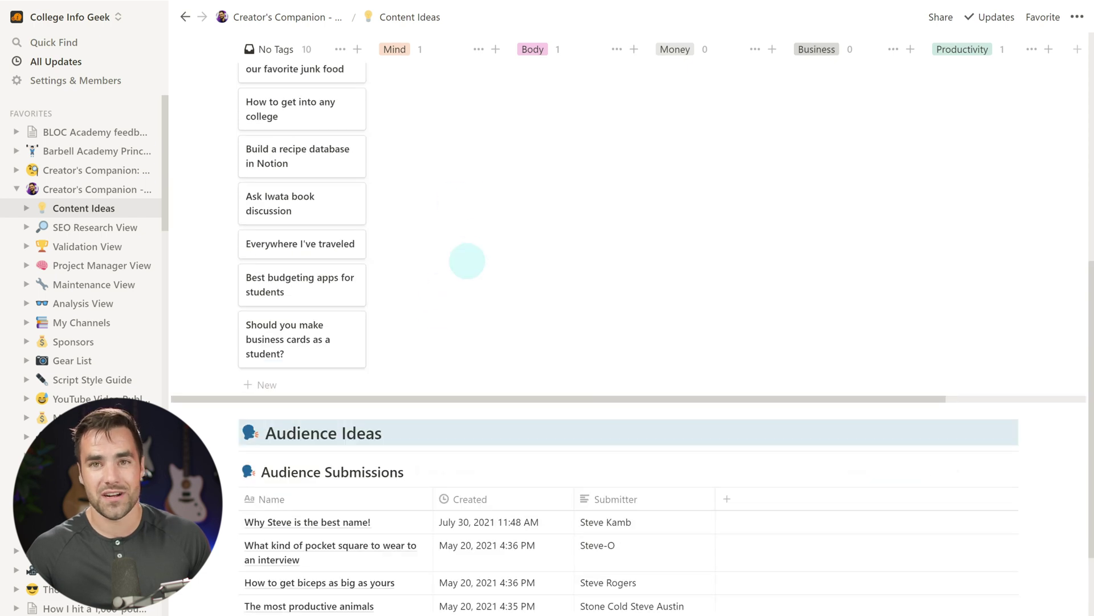
scroll(691, 268, up, 2)
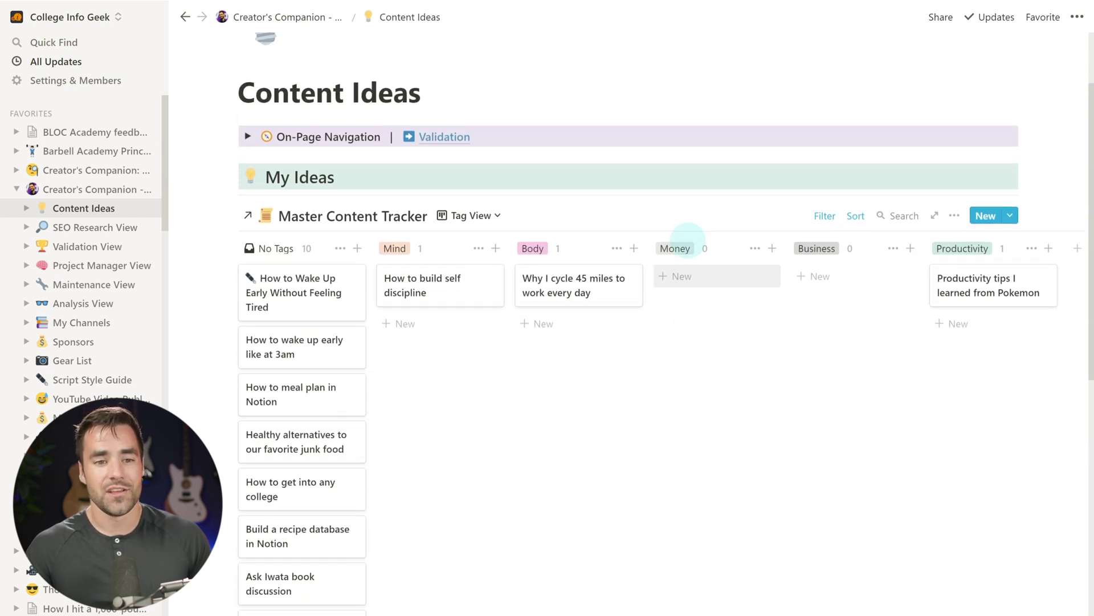
Go to the Validation View and switch the ideas to the Prioritization board
click(446, 138)
scroll(713, 244, down, 3)
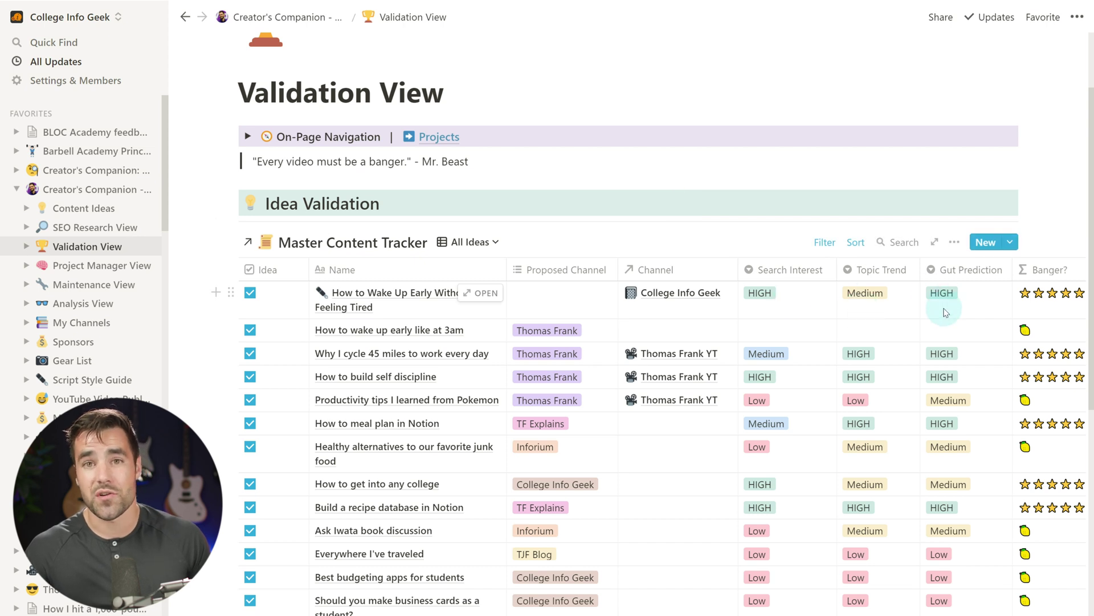
click(466, 241)
click(437, 314)
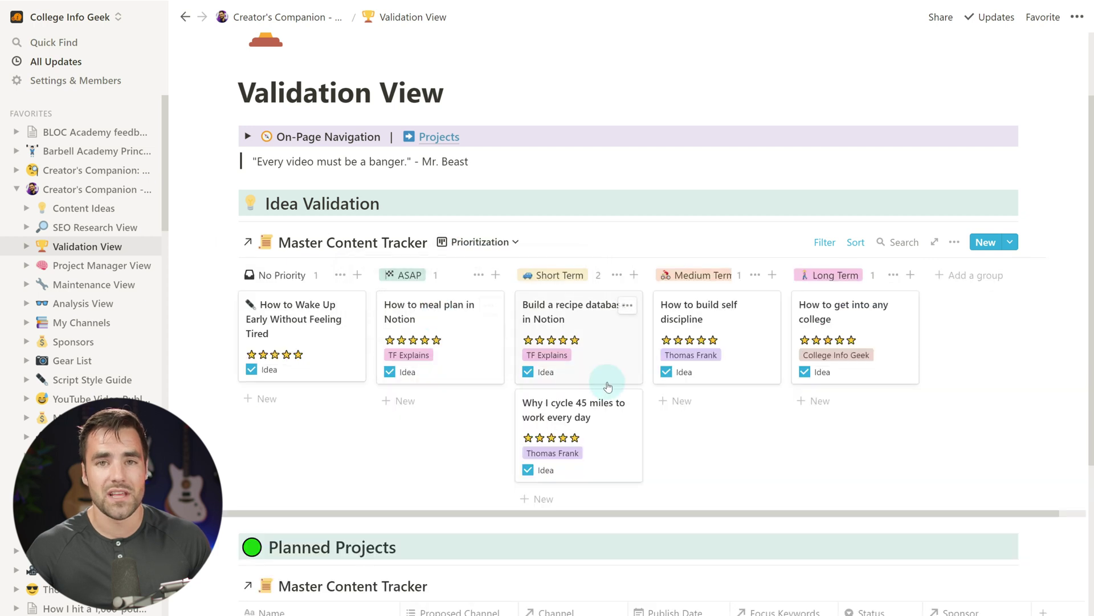
Move the How to Wake Up Early Without Feeling Tired idea into Planned Projects, then open Project Manager View
scroll(409, 373, down, 1)
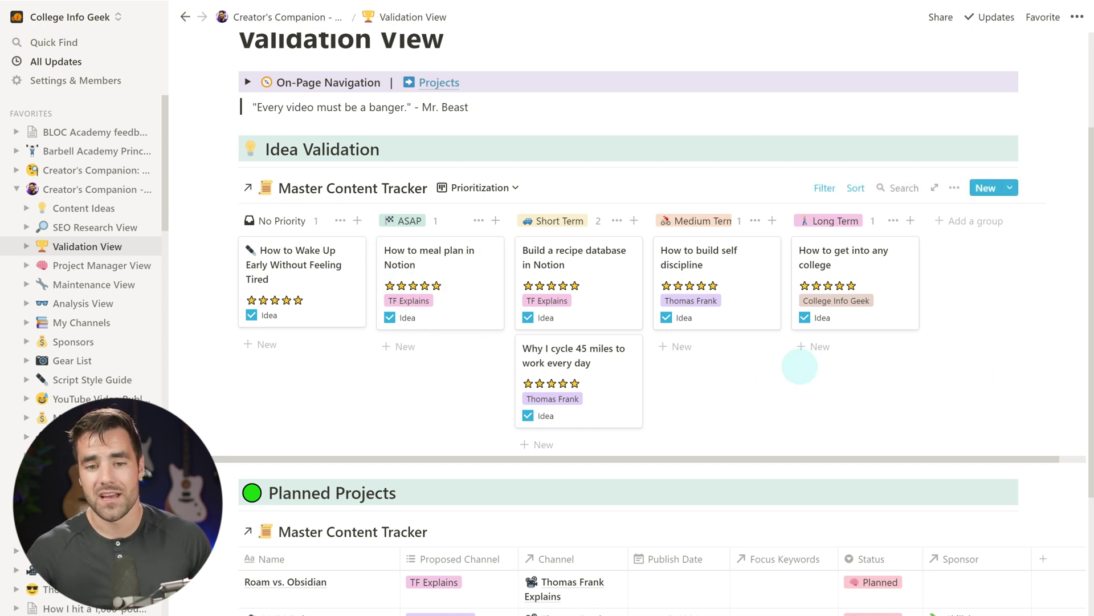
scroll(800, 367, down, 1)
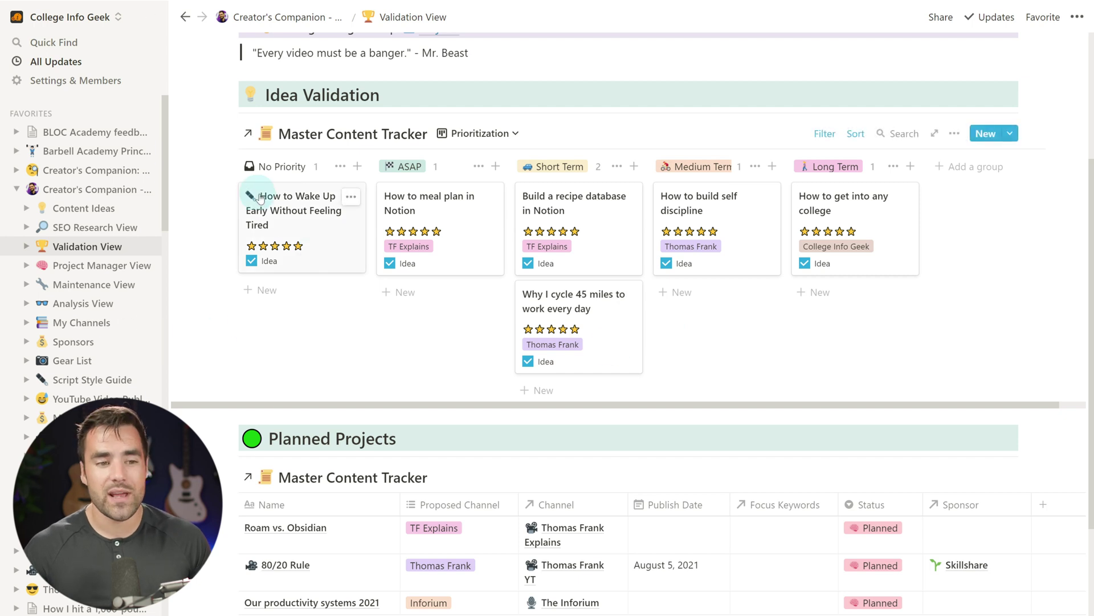
click(251, 262)
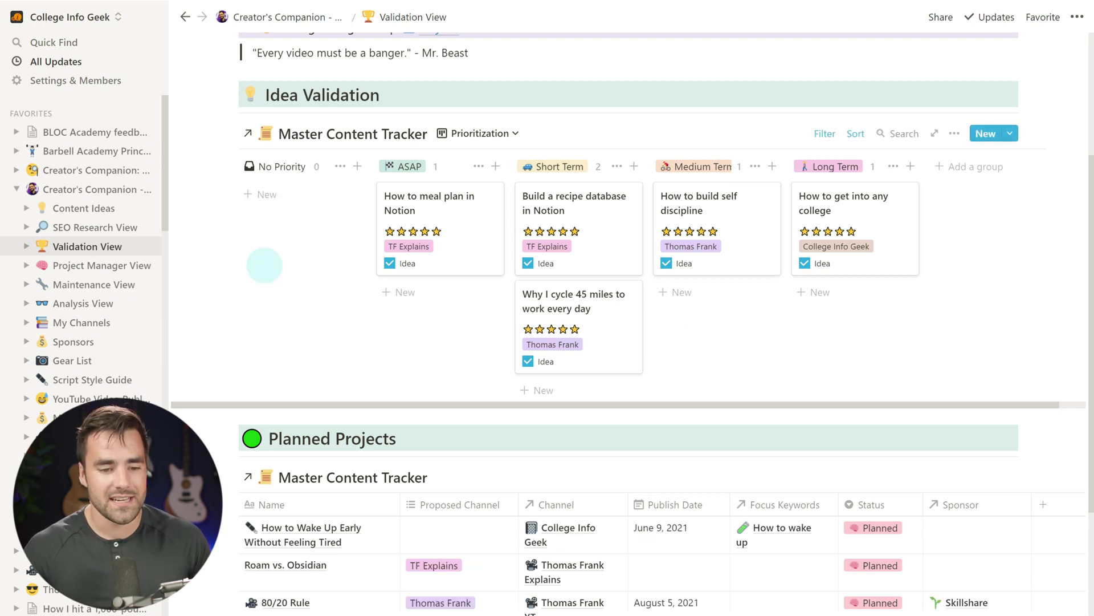
scroll(342, 285, down, 5)
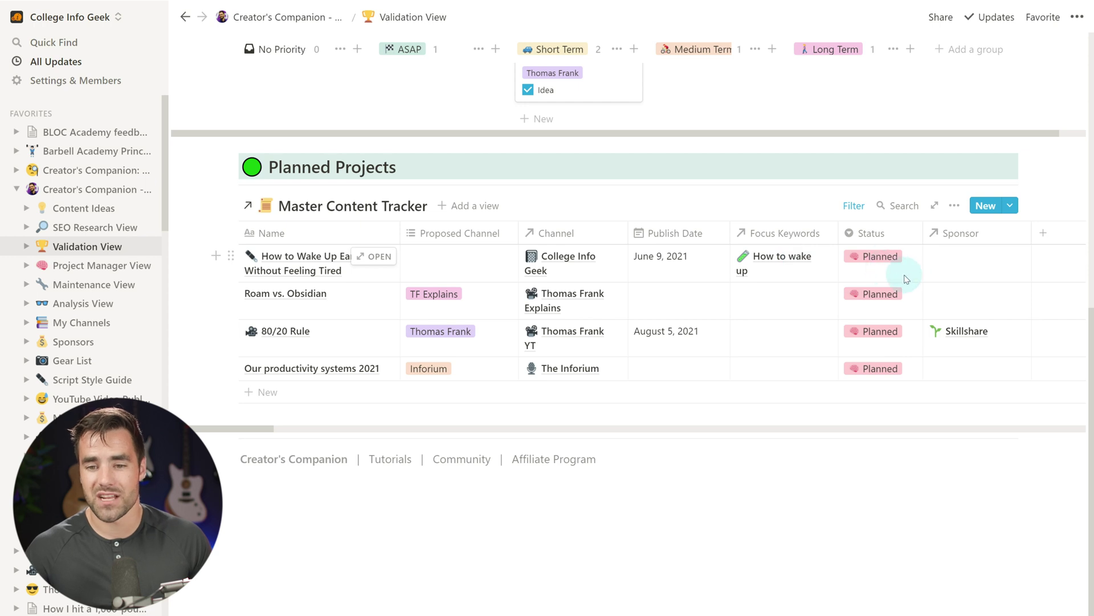
scroll(731, 322, up, 10)
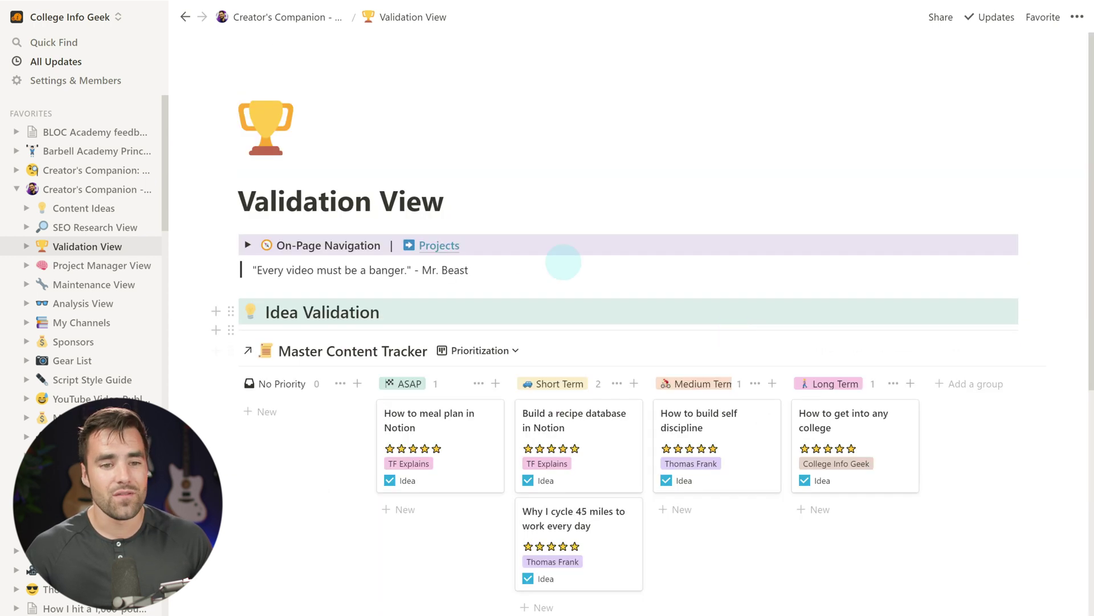
click(438, 244)
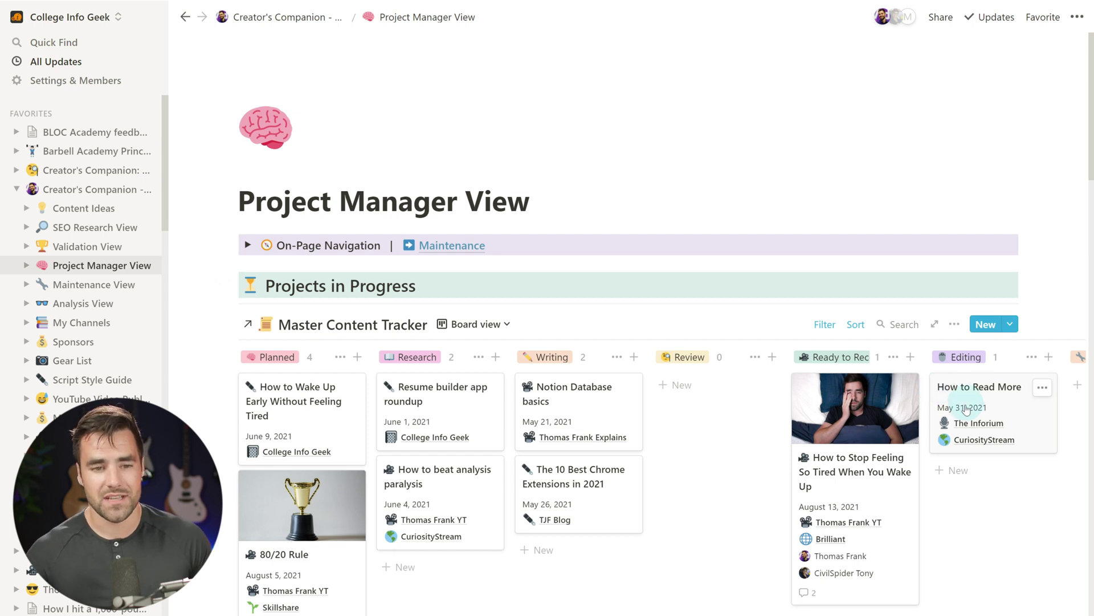
Browse the Project Manager View's Projects in Progress board and calendar
scroll(962, 420, down, 3)
scroll(940, 402, down, 2)
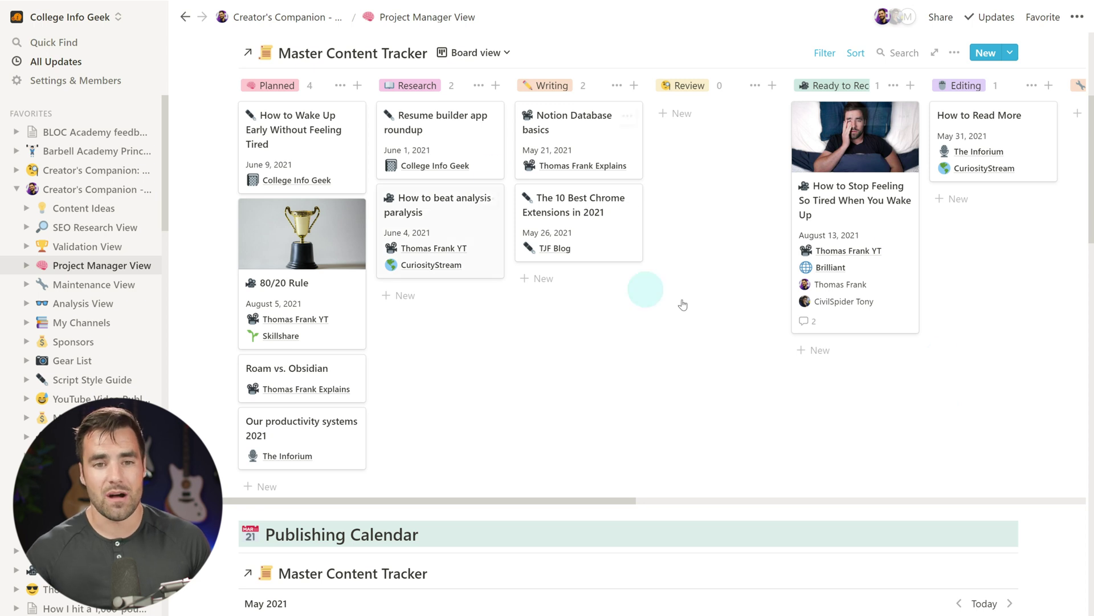
scroll(569, 251, up, 1)
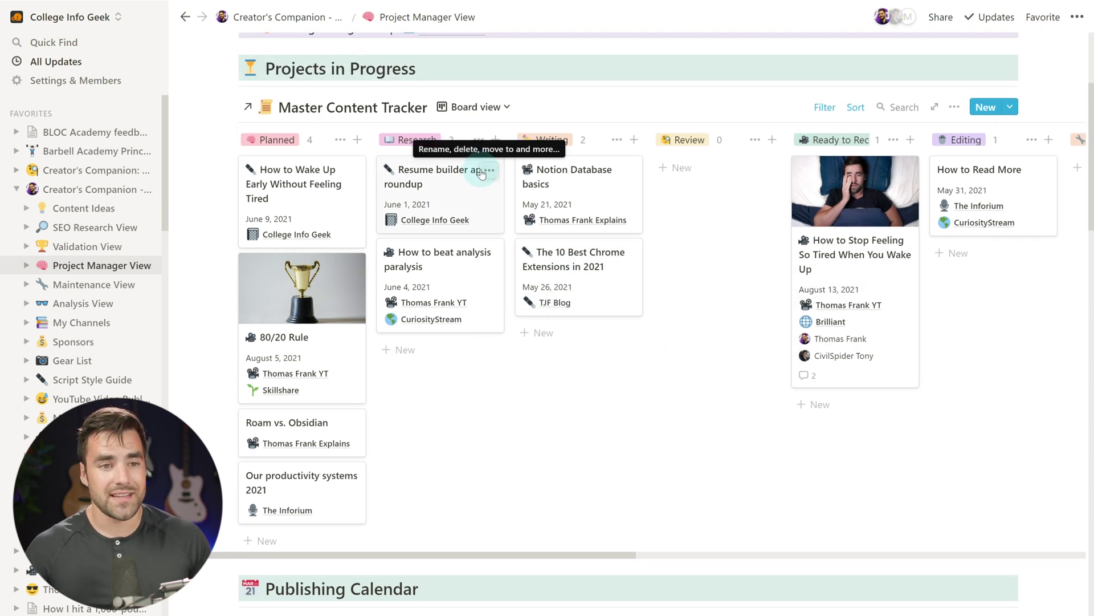
scroll(388, 68, down, 1)
scroll(389, 68, down, 1)
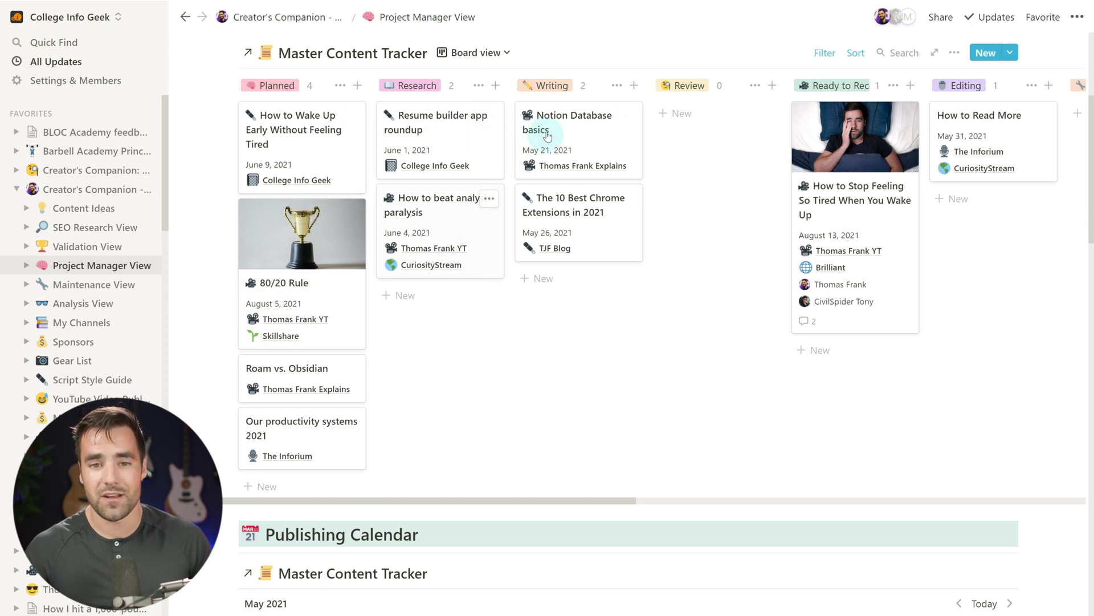
drag(569, 499, 689, 244)
drag(679, 497, 872, 485)
Scroll through the project tasks, then go to the Maintenance View page
scroll(740, 329, down, 10)
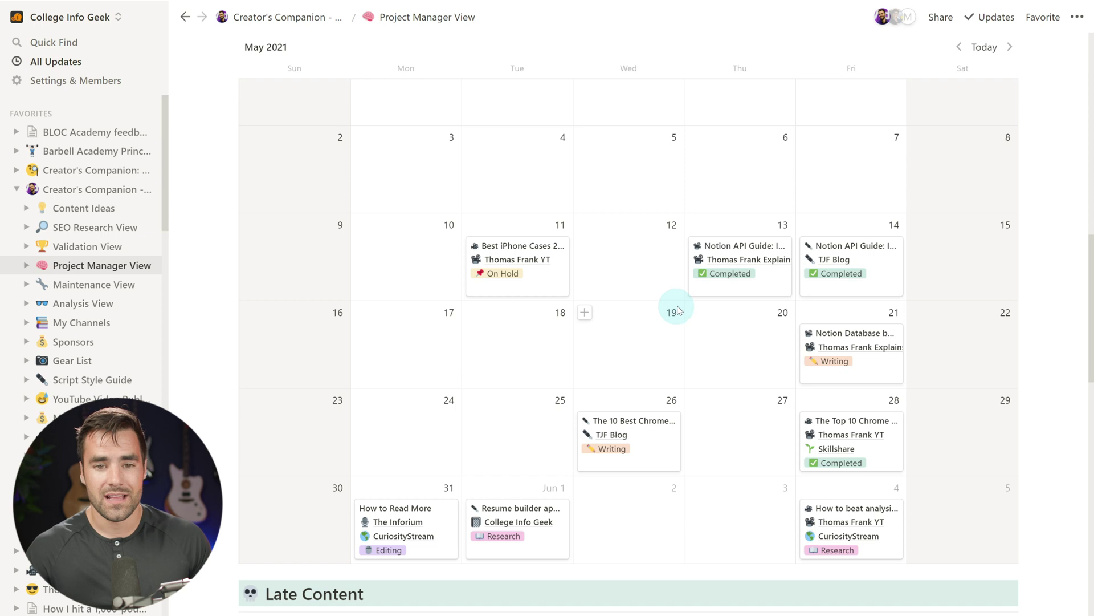
scroll(690, 330, down, 7)
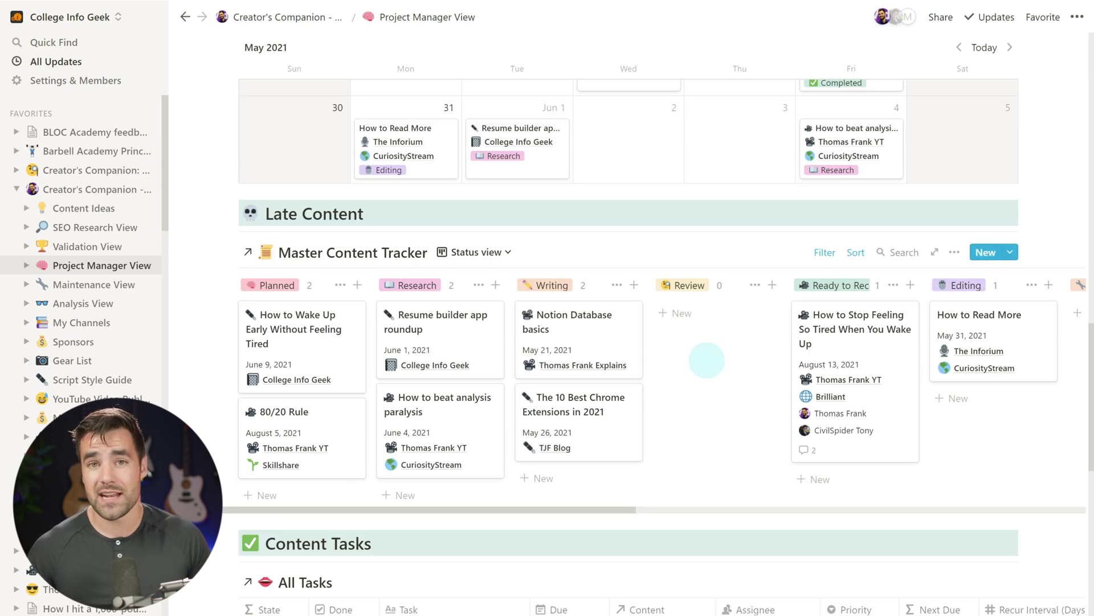
scroll(707, 360, down, 8)
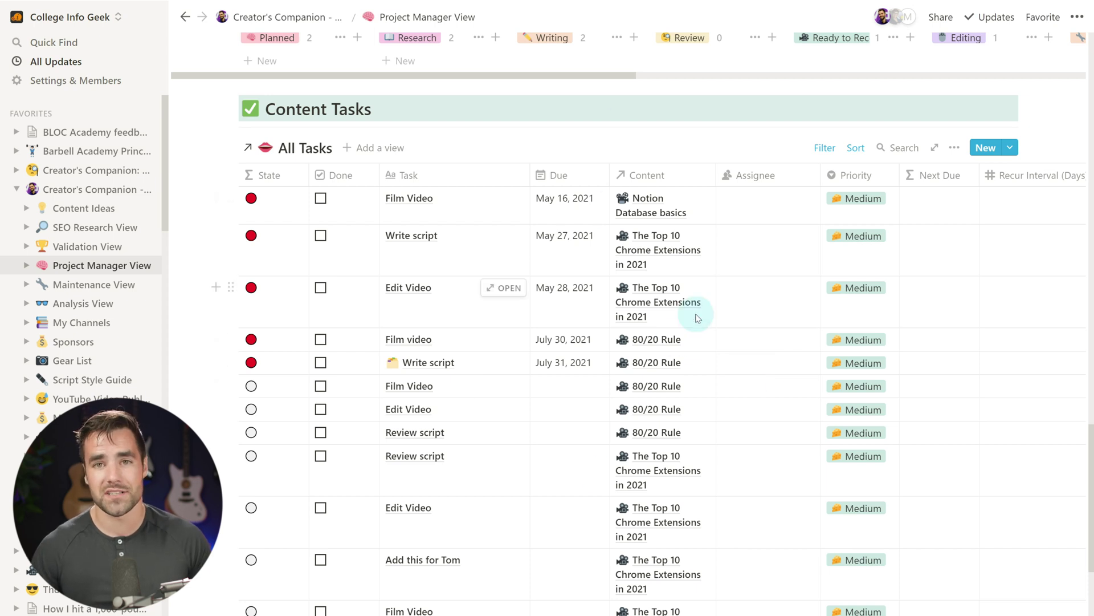
scroll(696, 317, up, 20)
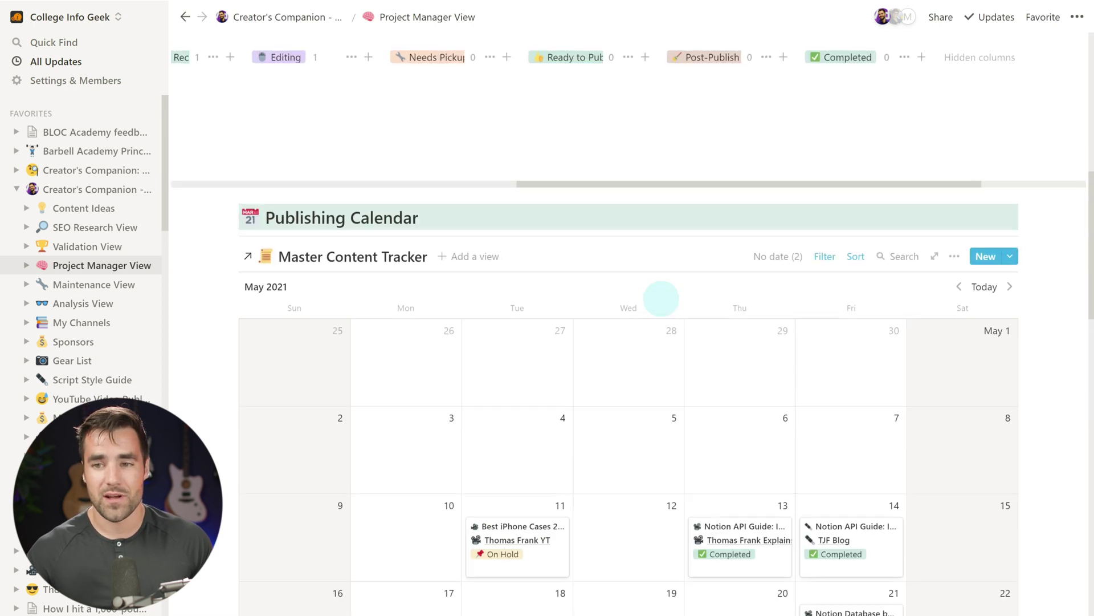
click(456, 249)
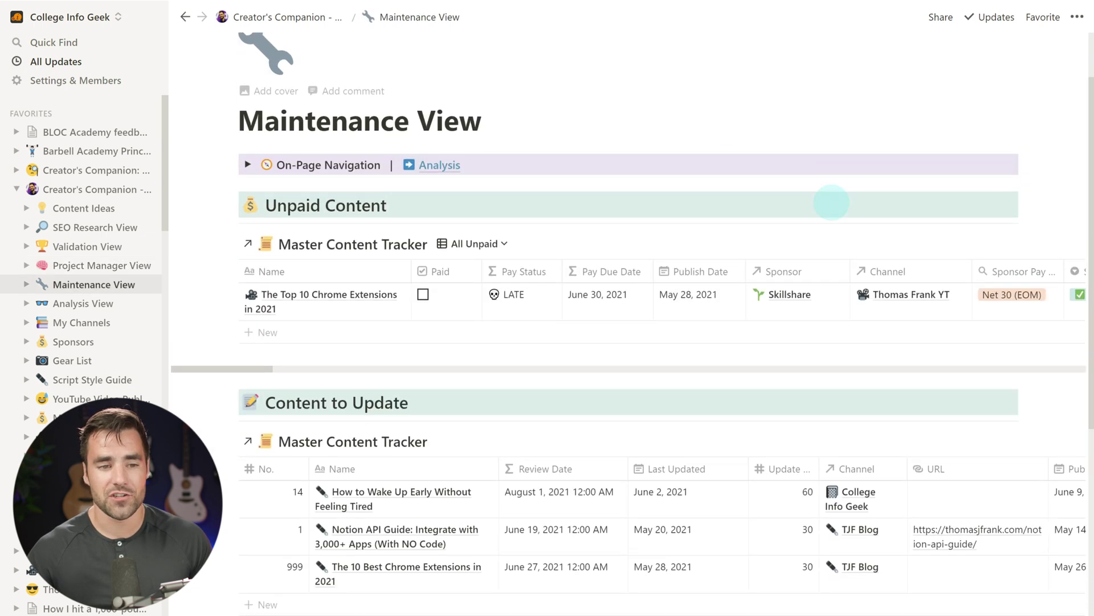
Scroll through the unpaid, to-update and on-hold content lists, then open the Analysis View page
scroll(833, 200, down, 1)
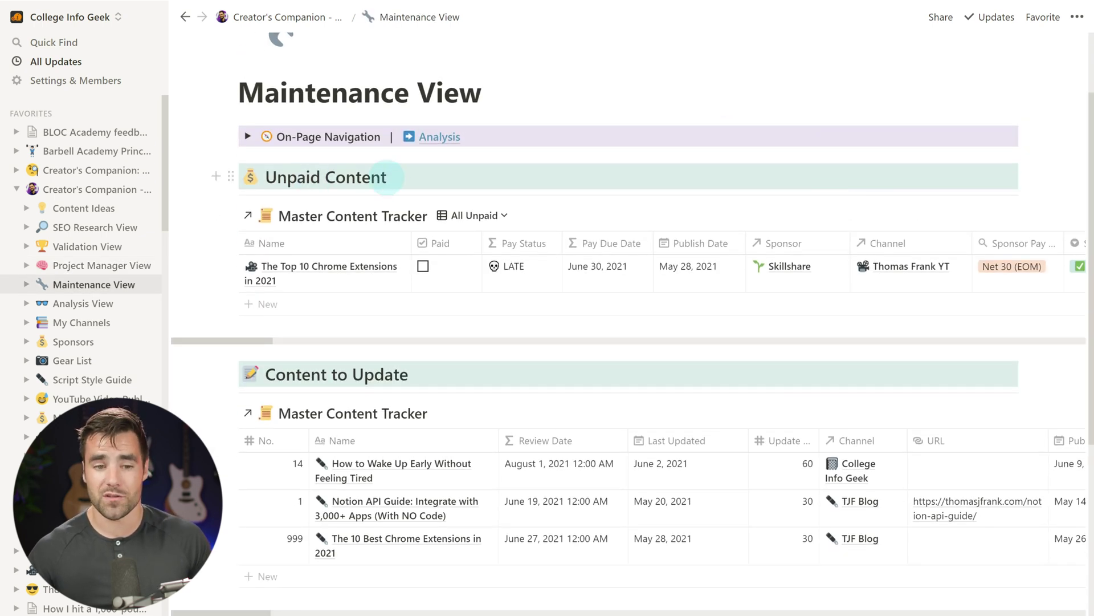
scroll(402, 176, down, 5)
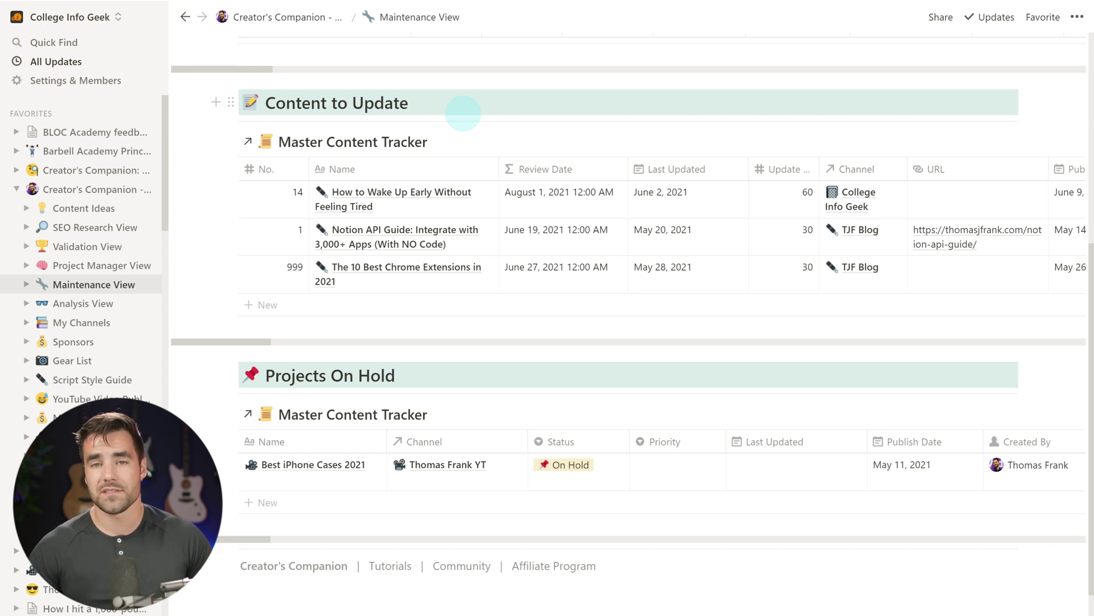
scroll(464, 114, down, 3)
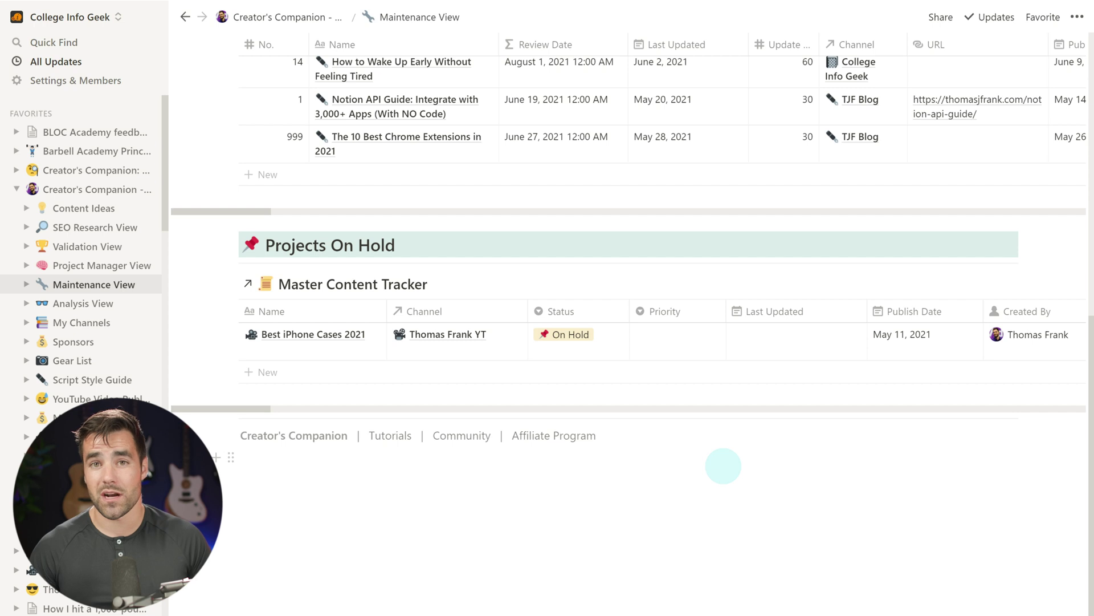
scroll(723, 465, up, 10)
click(446, 246)
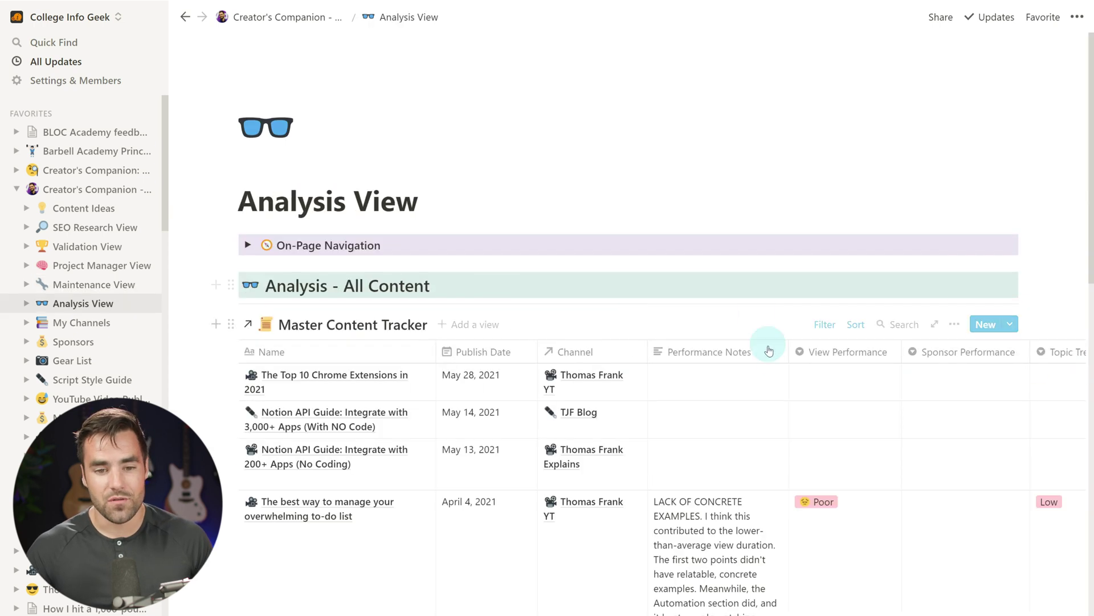
Read the Analysis - All Content performance notes, then preview the Thomas Frank YT channel card
scroll(684, 204, down, 2)
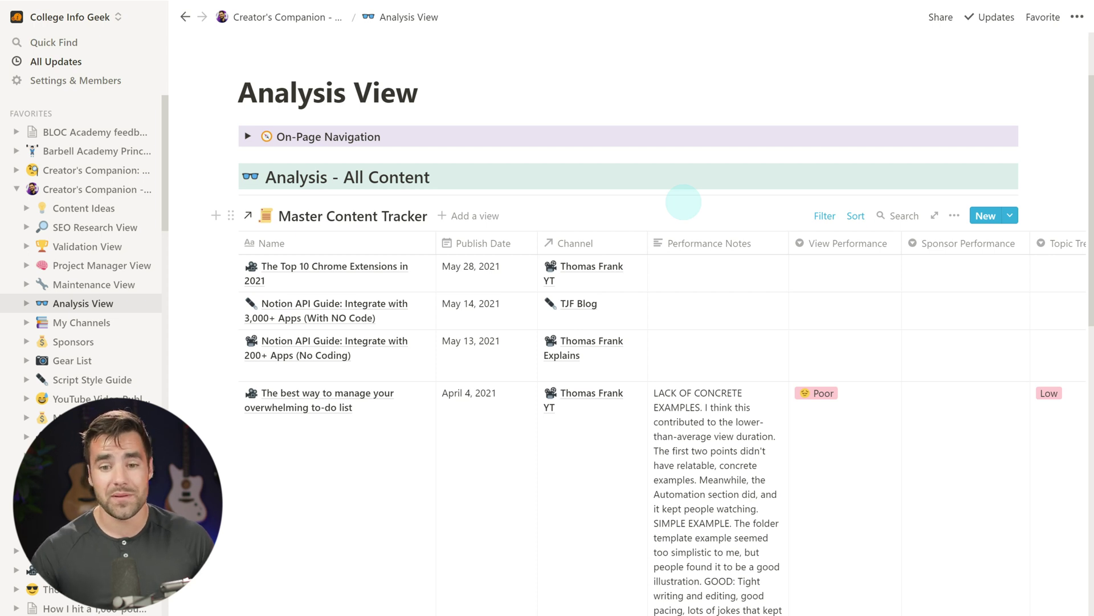
scroll(684, 202, down, 4)
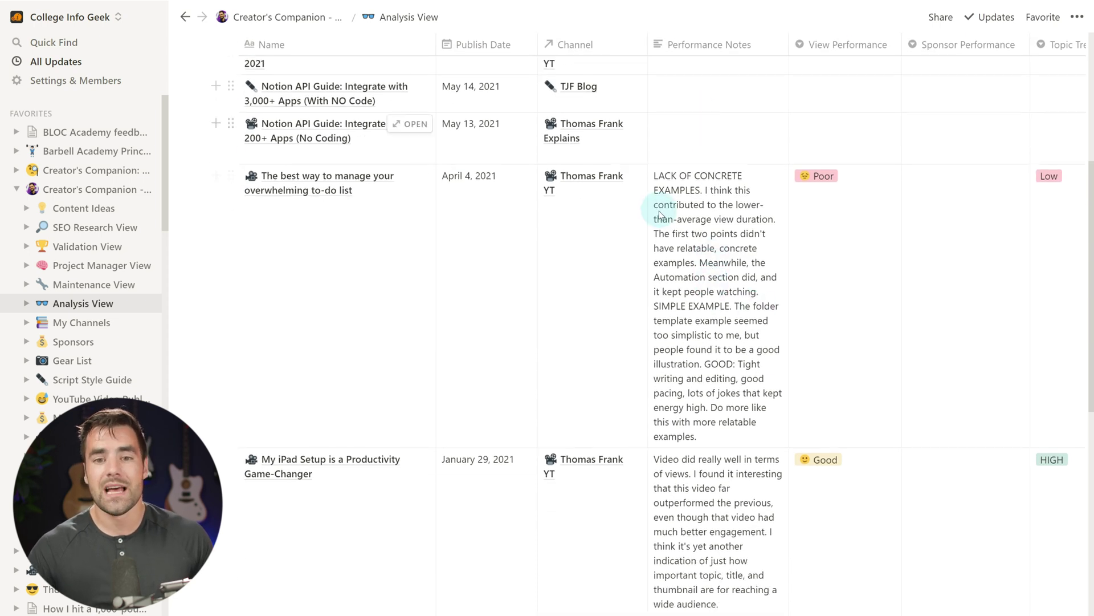
scroll(712, 220, down, 1)
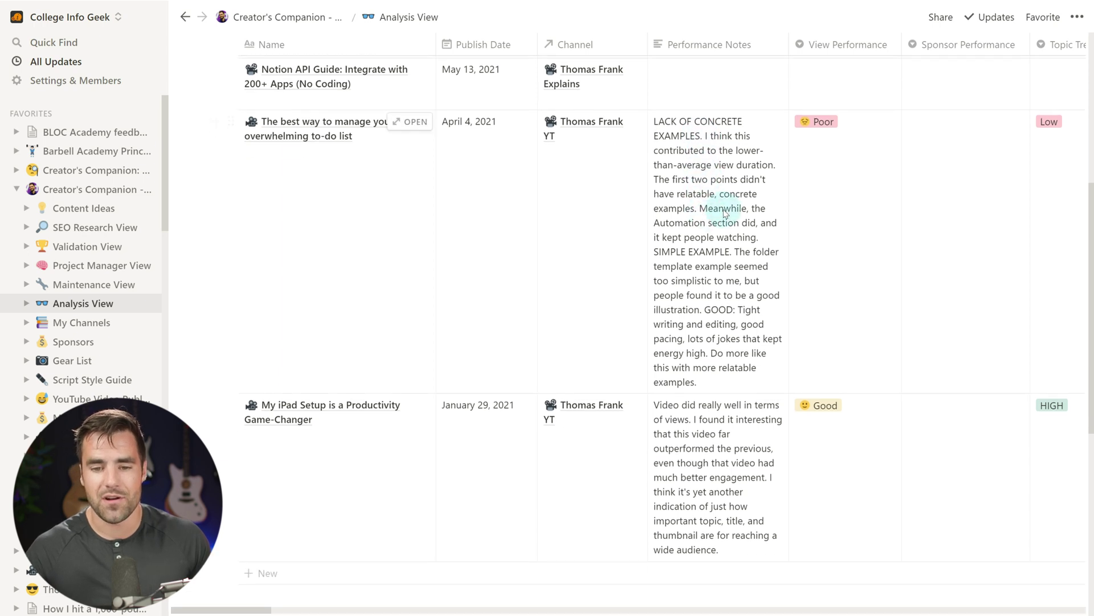
scroll(715, 224, down, 1)
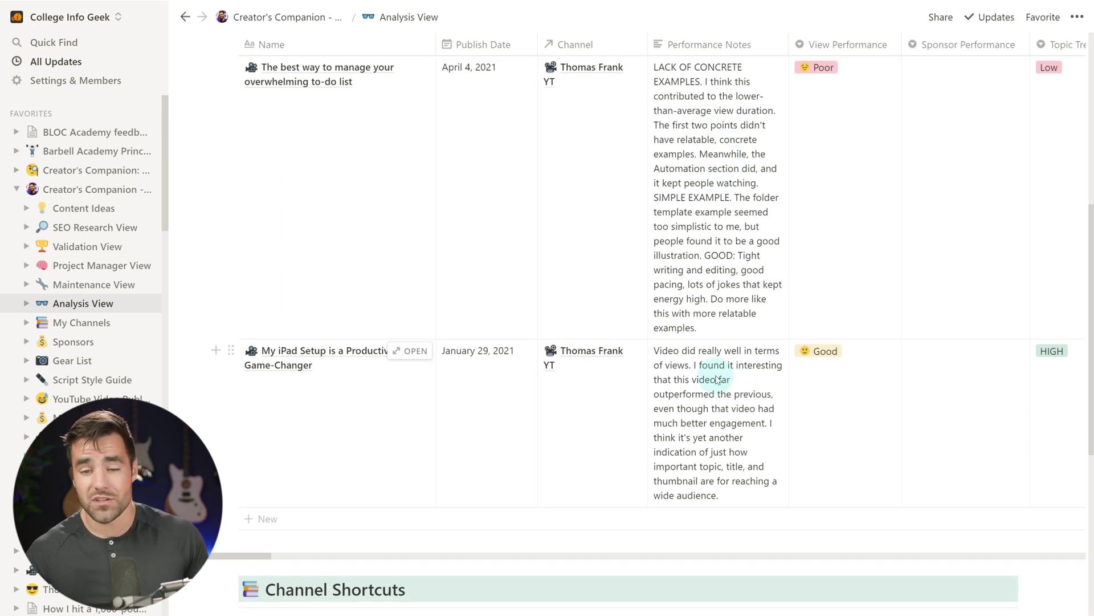
scroll(717, 379, up, 5)
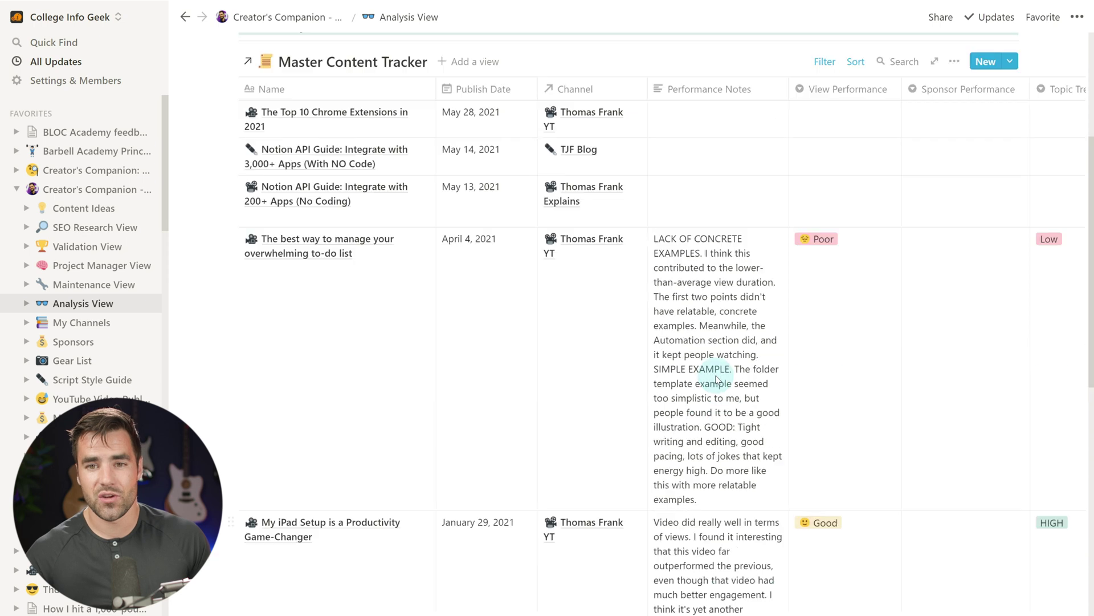
scroll(935, 432, down, 4)
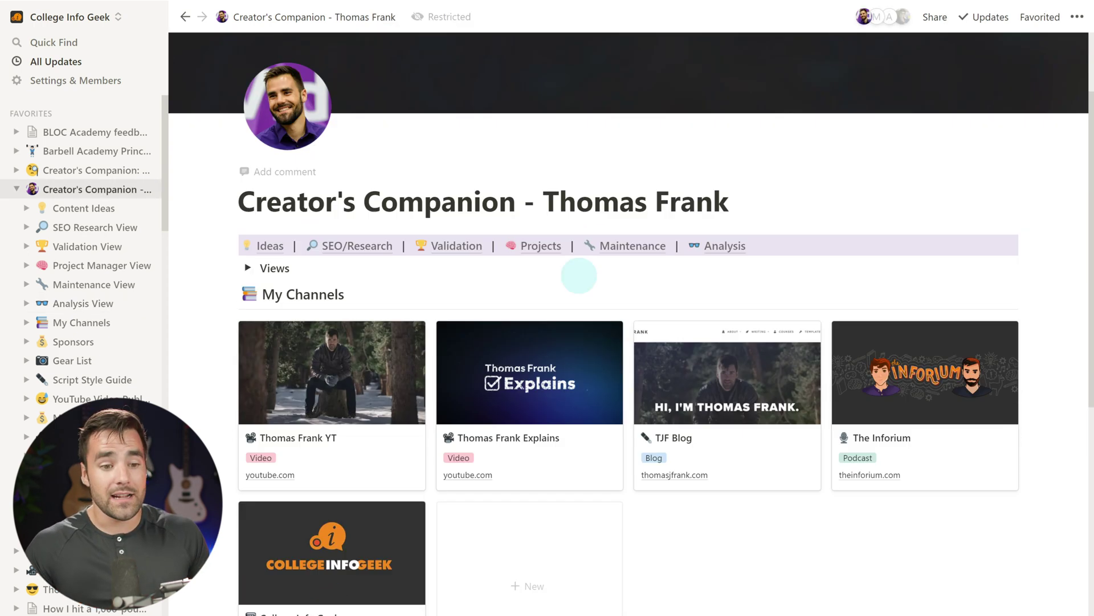
scroll(456, 268, down, 2)
click(352, 261)
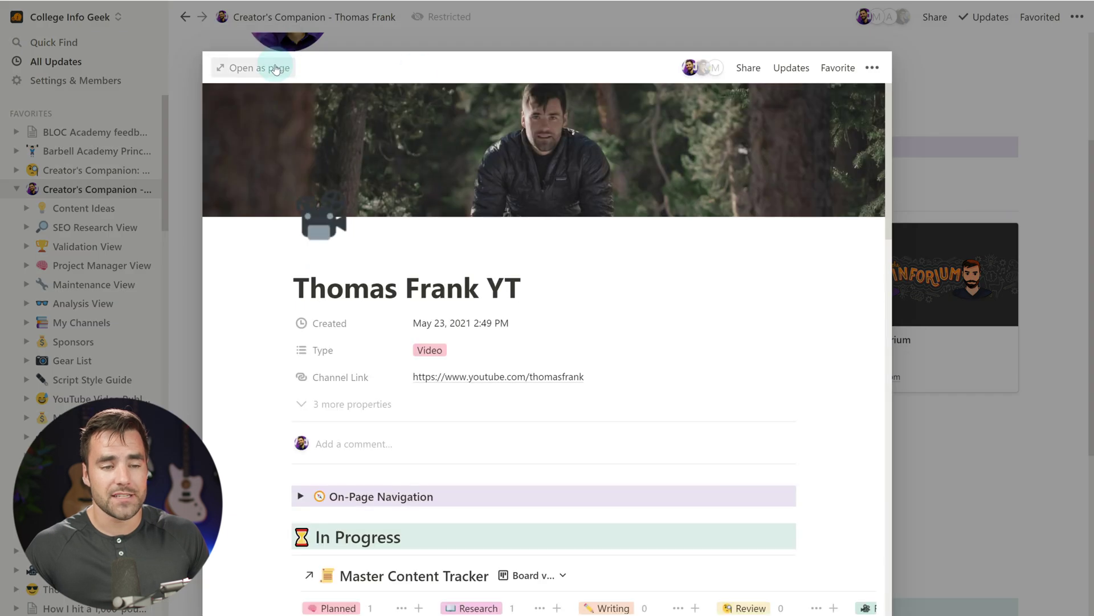
Expand the Thomas Frank YT channel page and open the How to Stop Feeling So Tired project
click(285, 66)
scroll(1020, 239, down, 4)
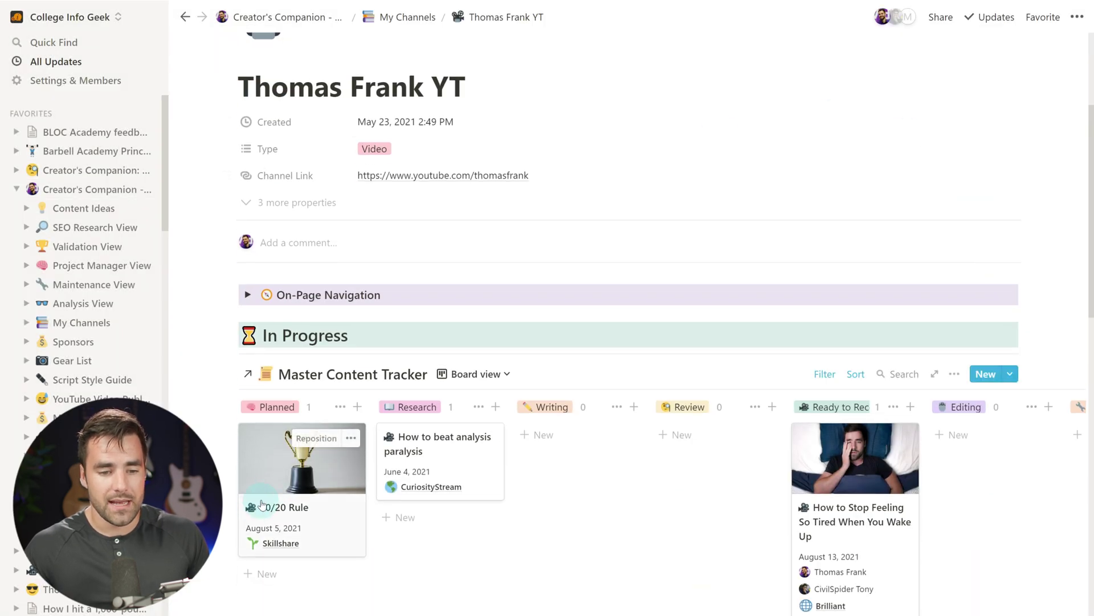
scroll(307, 456, down, 2)
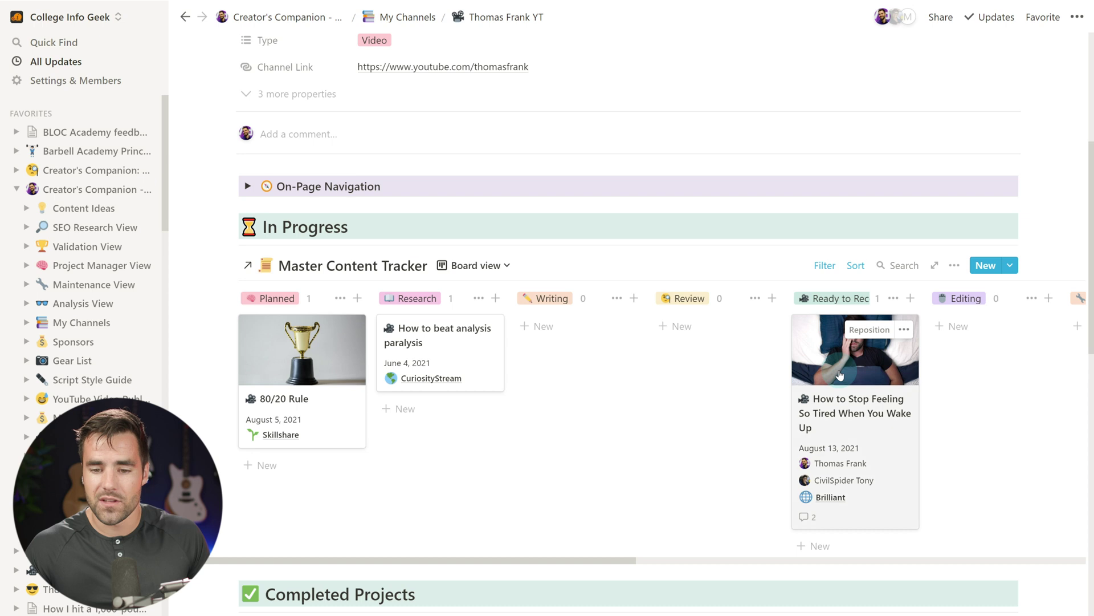
click(845, 392)
click(256, 77)
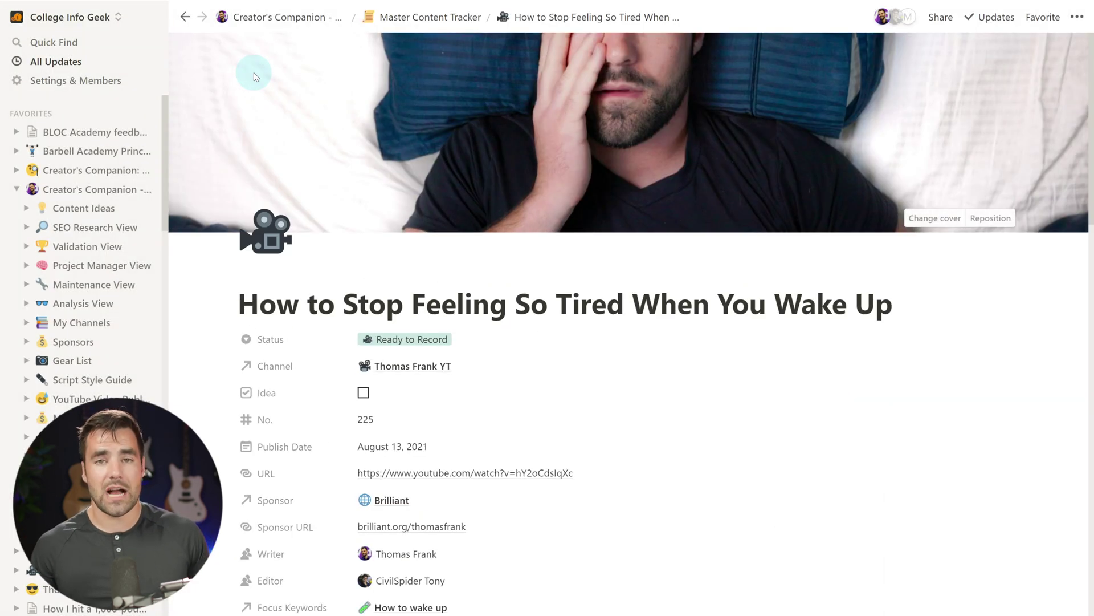
Scroll past the project comments and open the Topic Validation subpage
scroll(741, 222, down, 5)
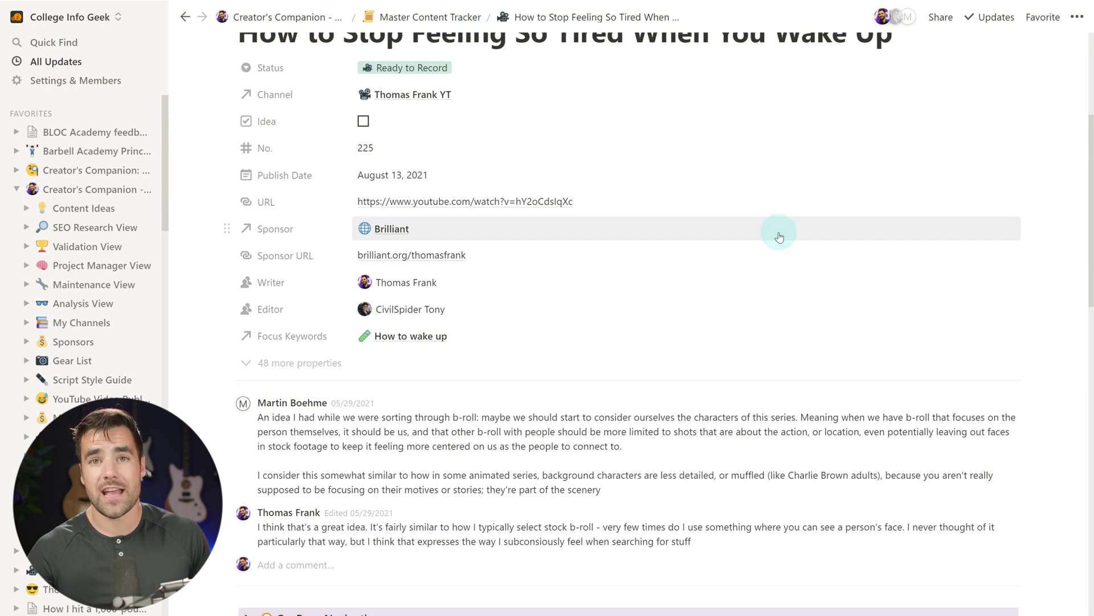
scroll(782, 238, down, 2)
scroll(798, 245, down, 1)
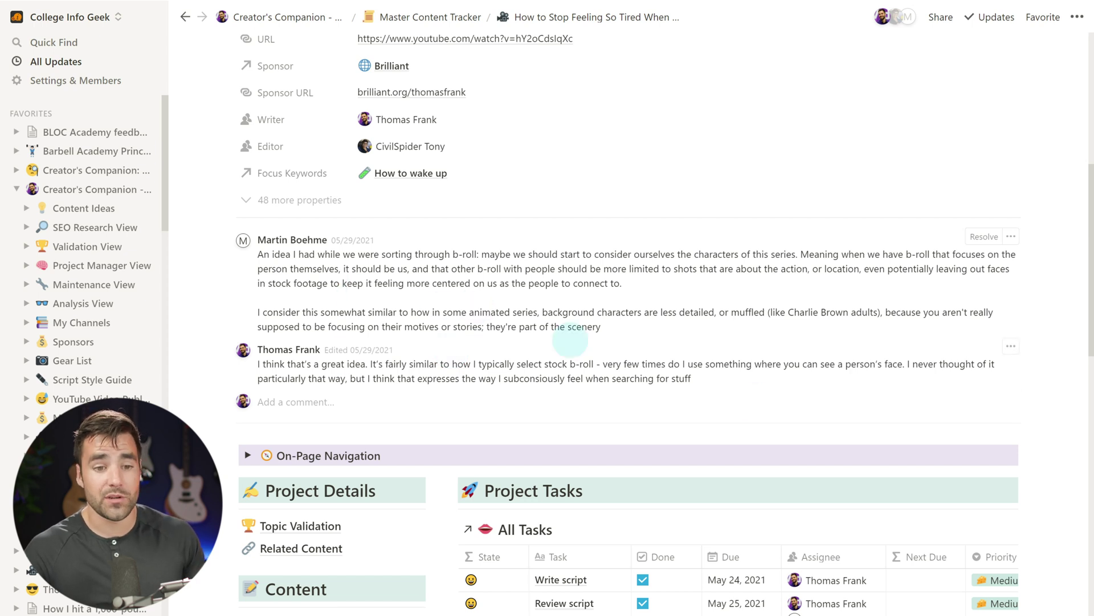
scroll(585, 311, down, 7)
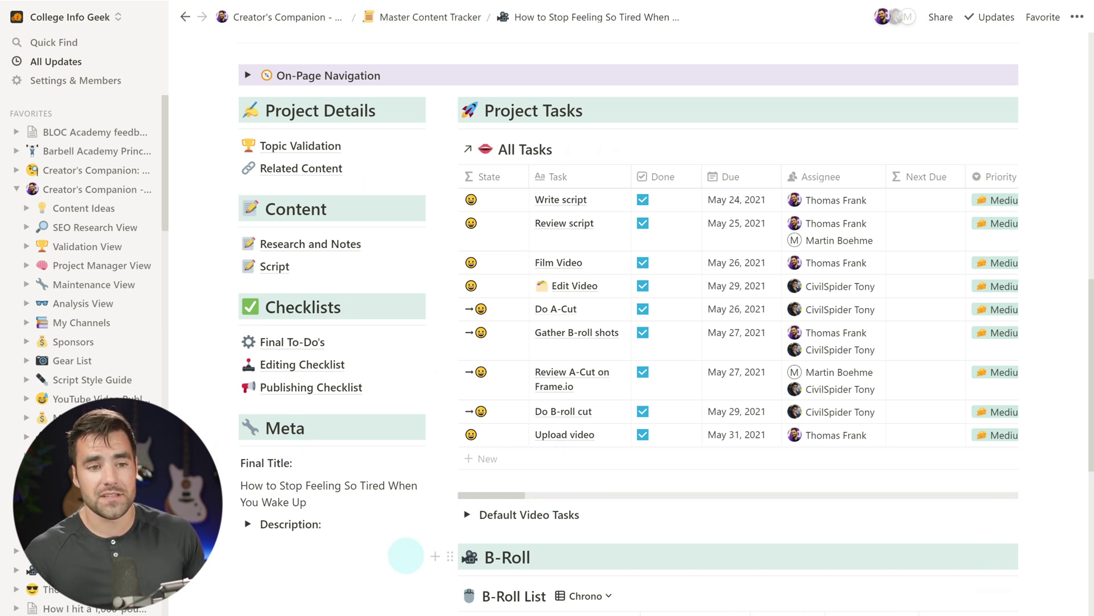
click(308, 146)
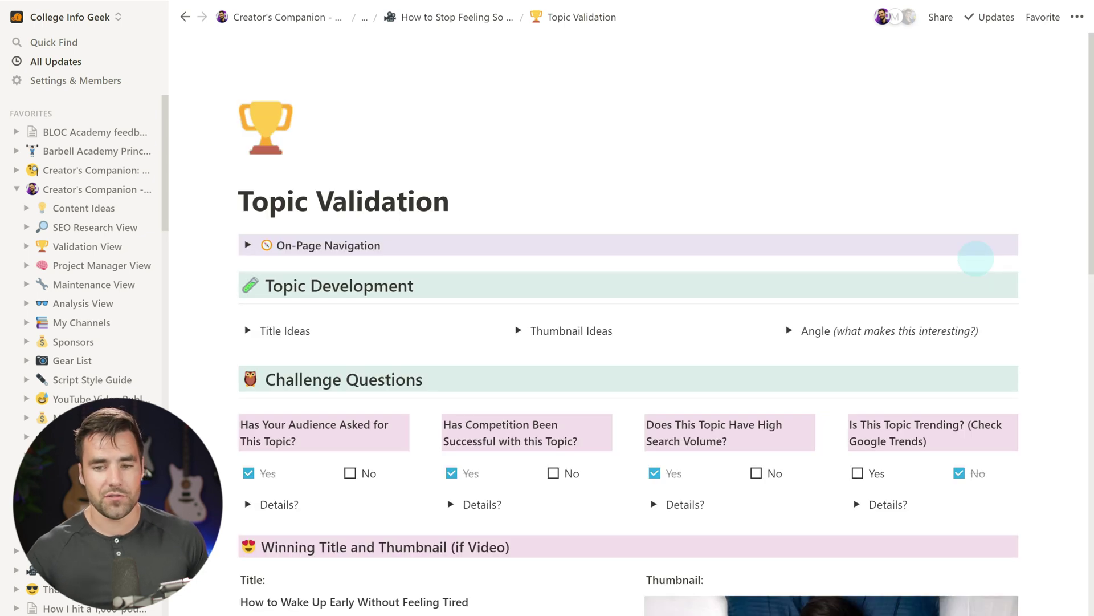
Read through the Topic Validation answers and winning title, then go back to the project page
scroll(976, 258, down, 3)
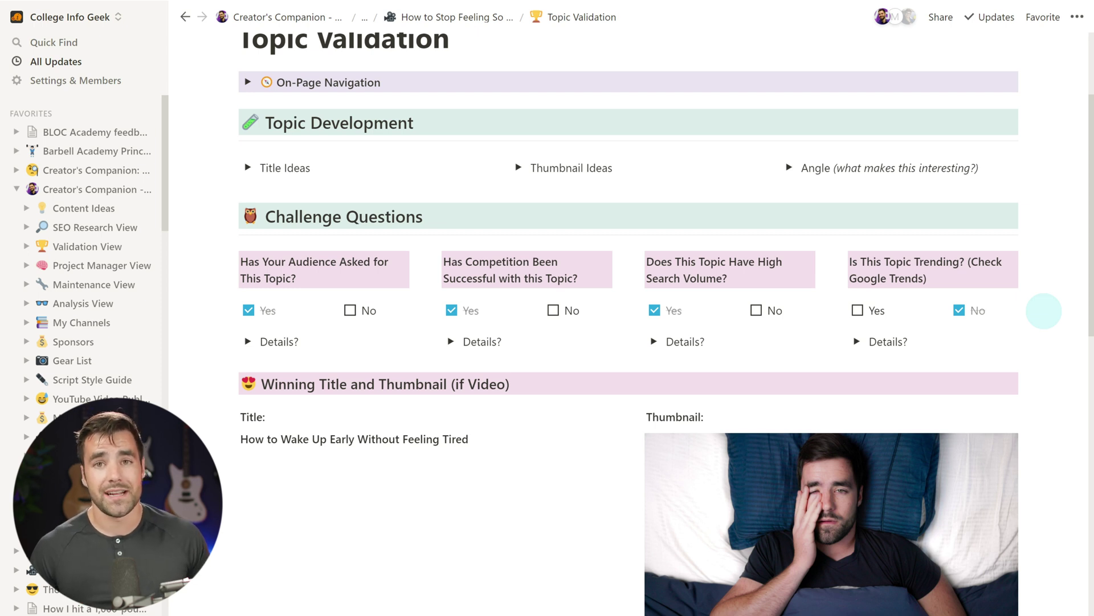
scroll(1044, 311, down, 9)
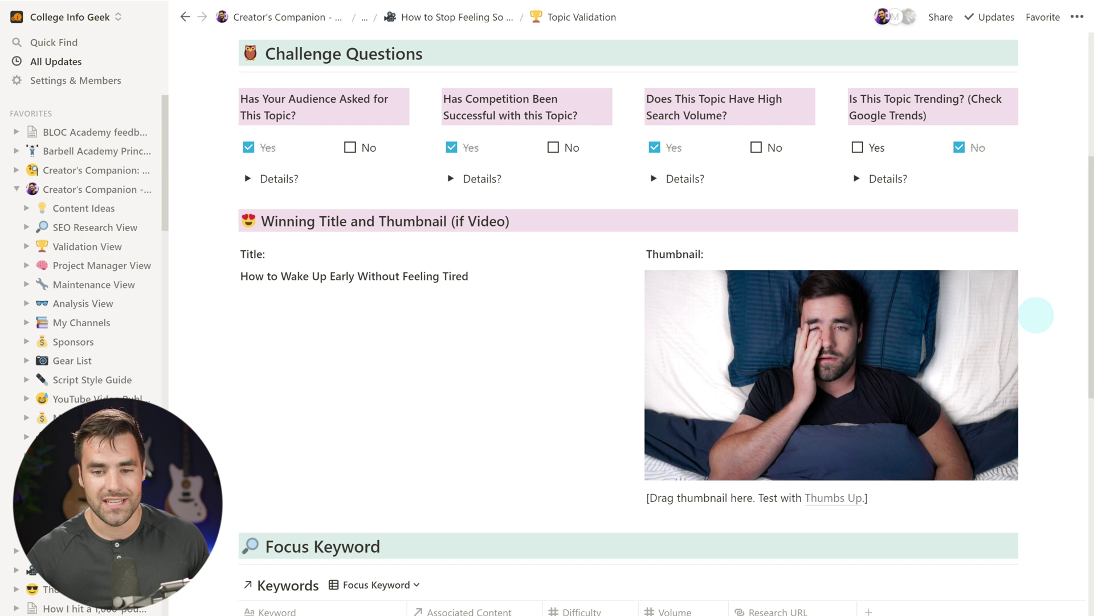
scroll(393, 125, down, 1)
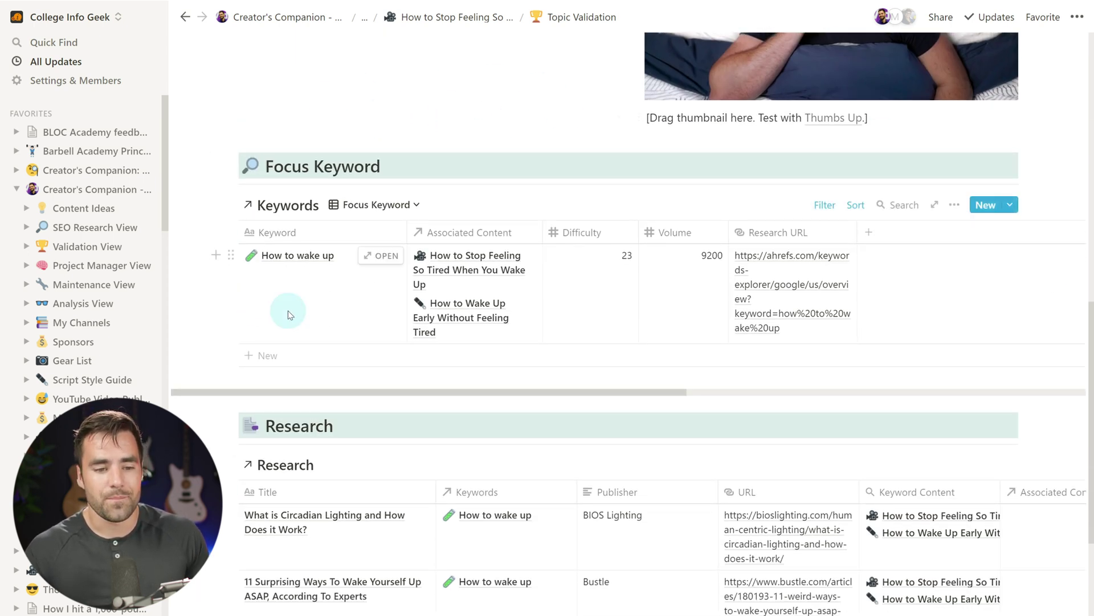
scroll(291, 311, down, 3)
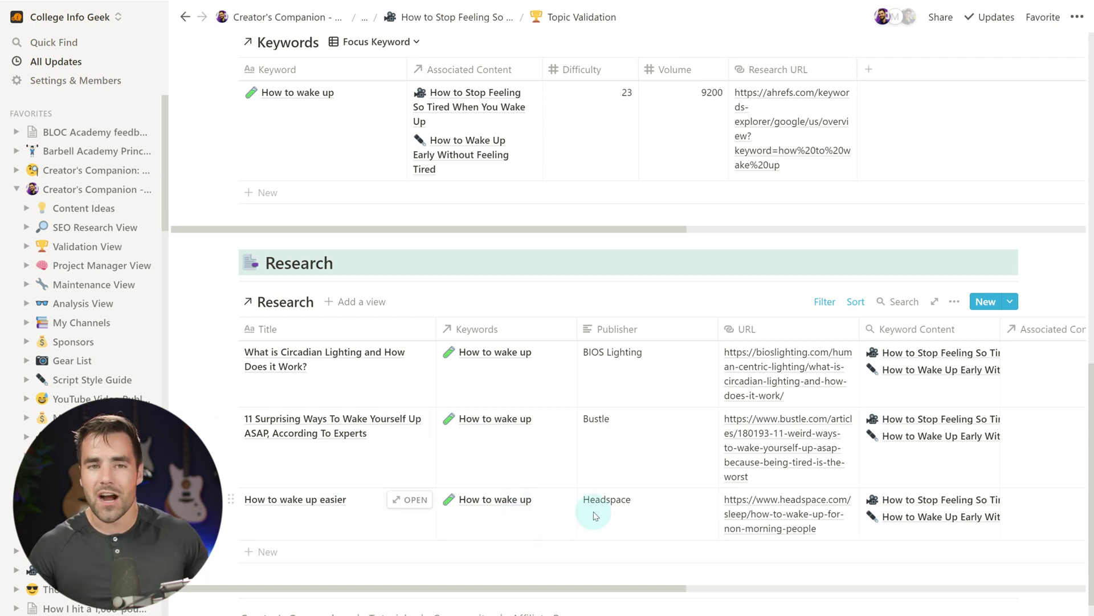
click(482, 19)
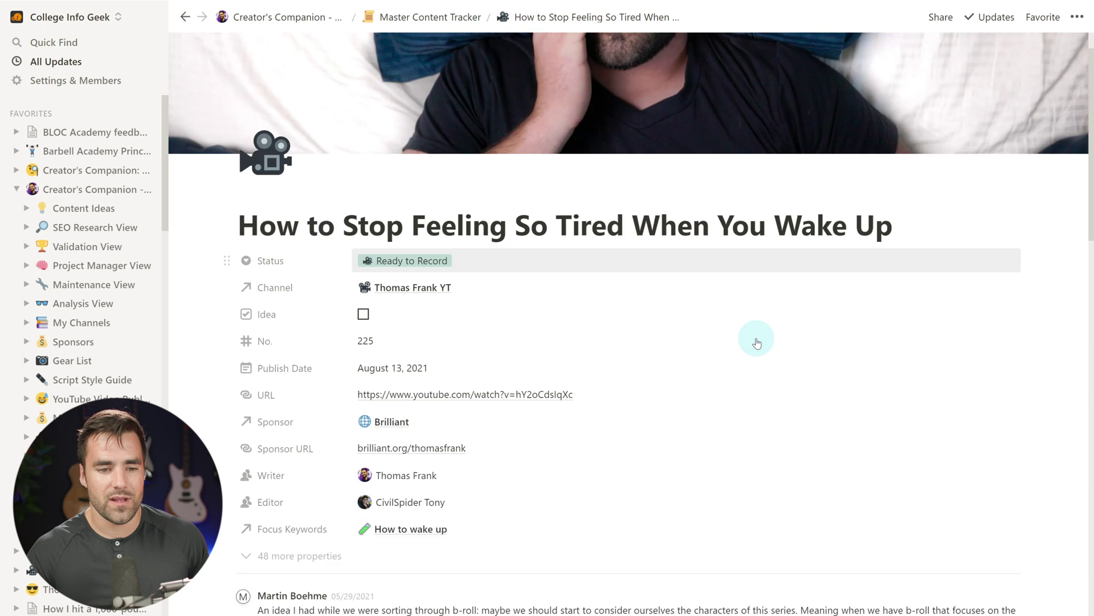
Open the Related Content subpage, then return to the project and its completed task list
scroll(684, 365, down, 5)
click(288, 494)
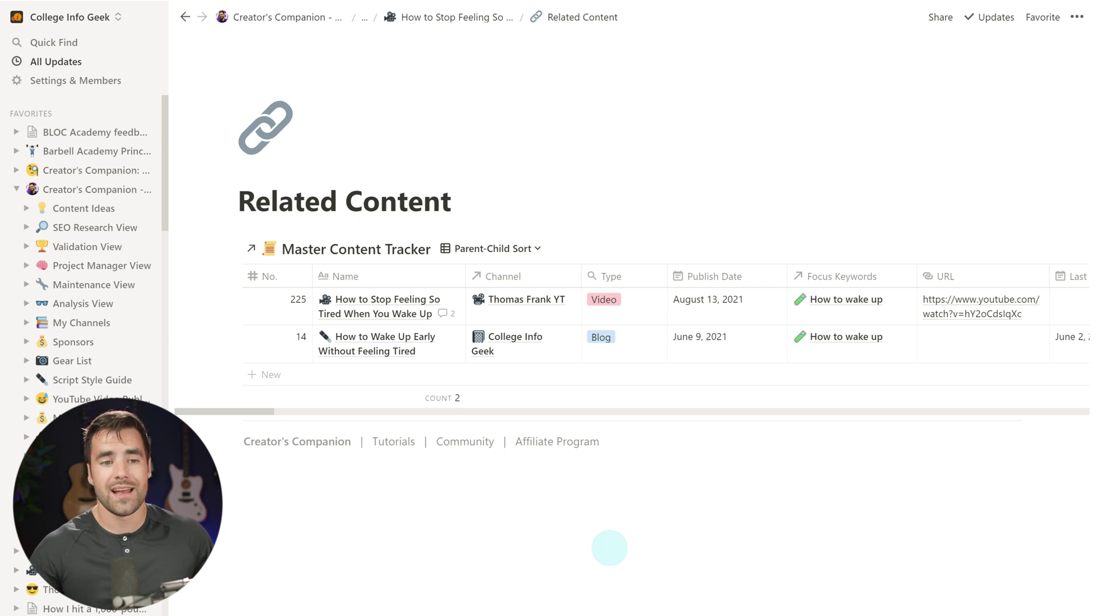
click(456, 17)
scroll(493, 323, down, 3)
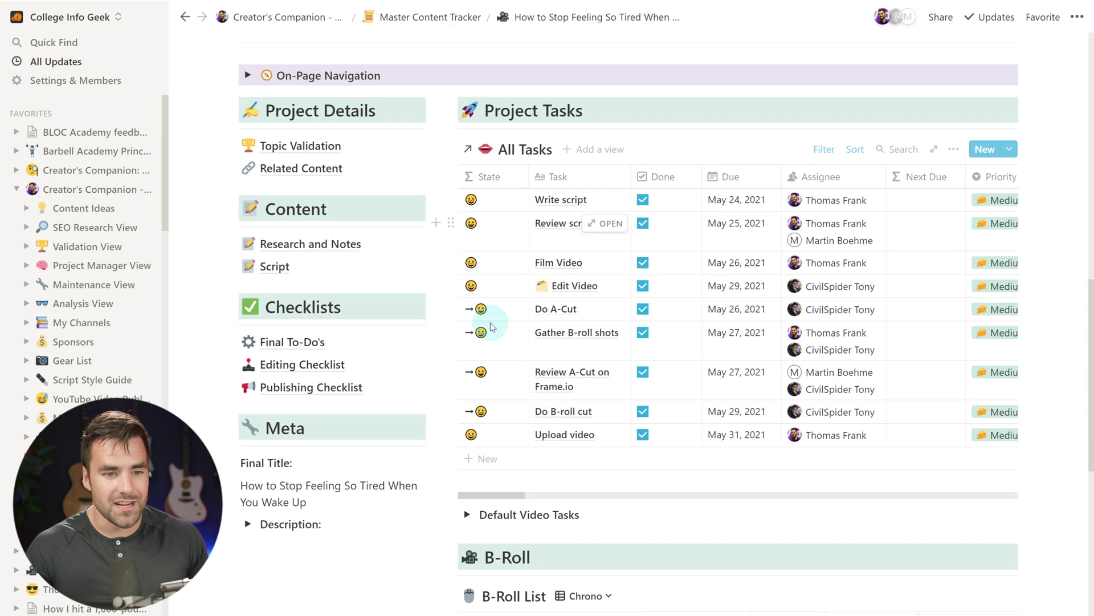
click(312, 244)
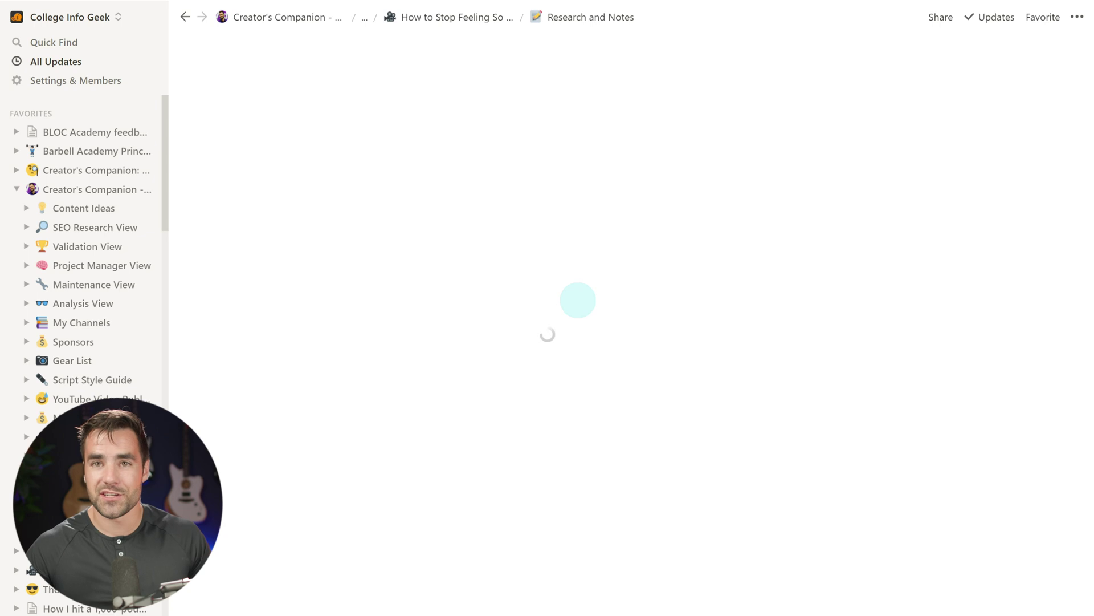
scroll(626, 312, down, 4)
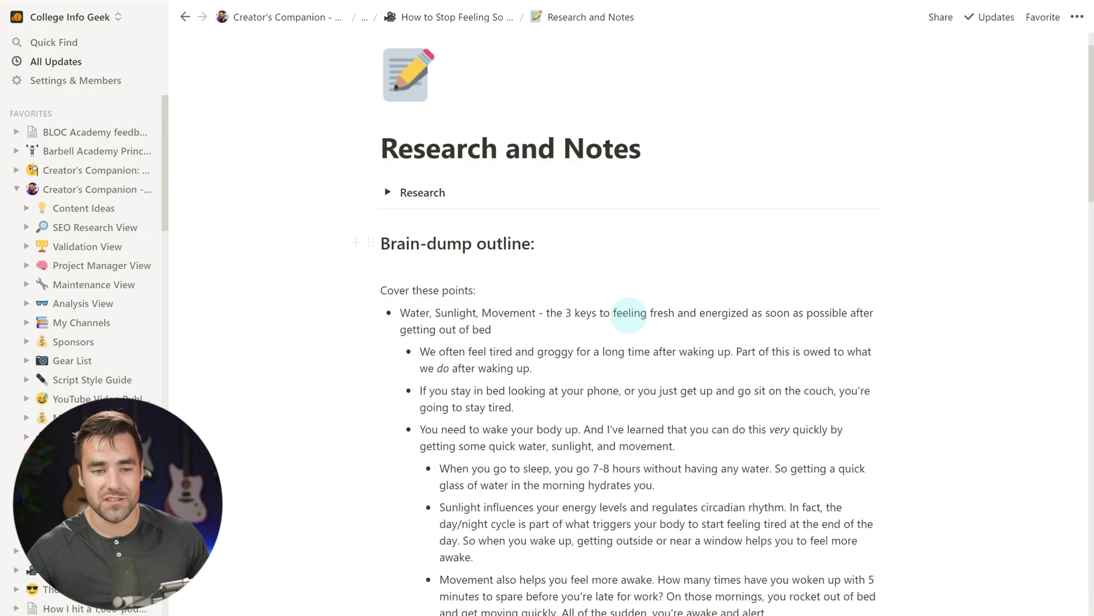
scroll(632, 309, down, 15)
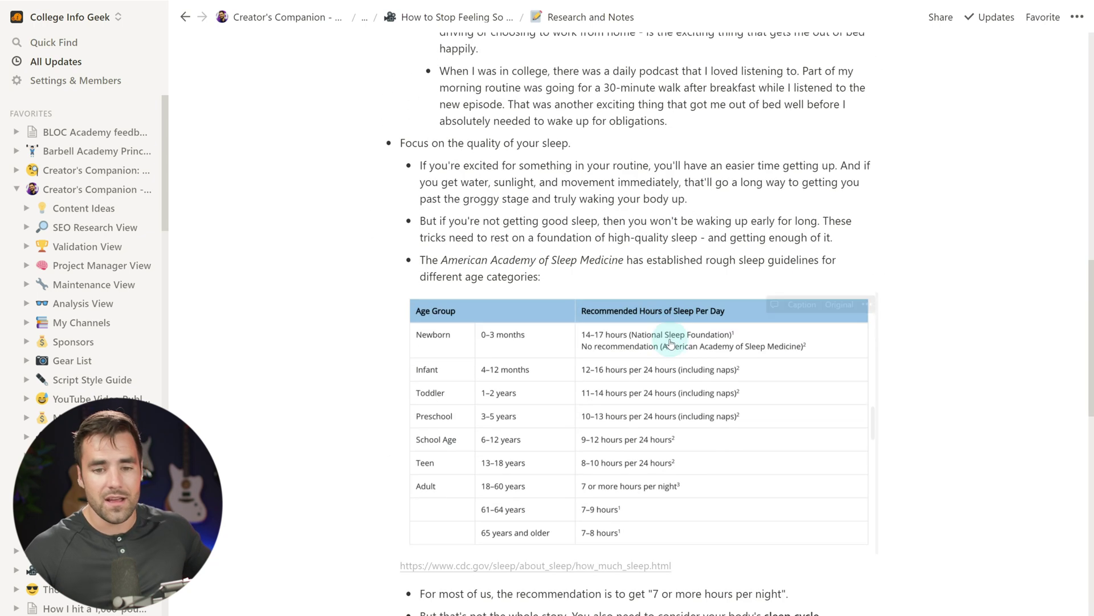
scroll(673, 347, down, 8)
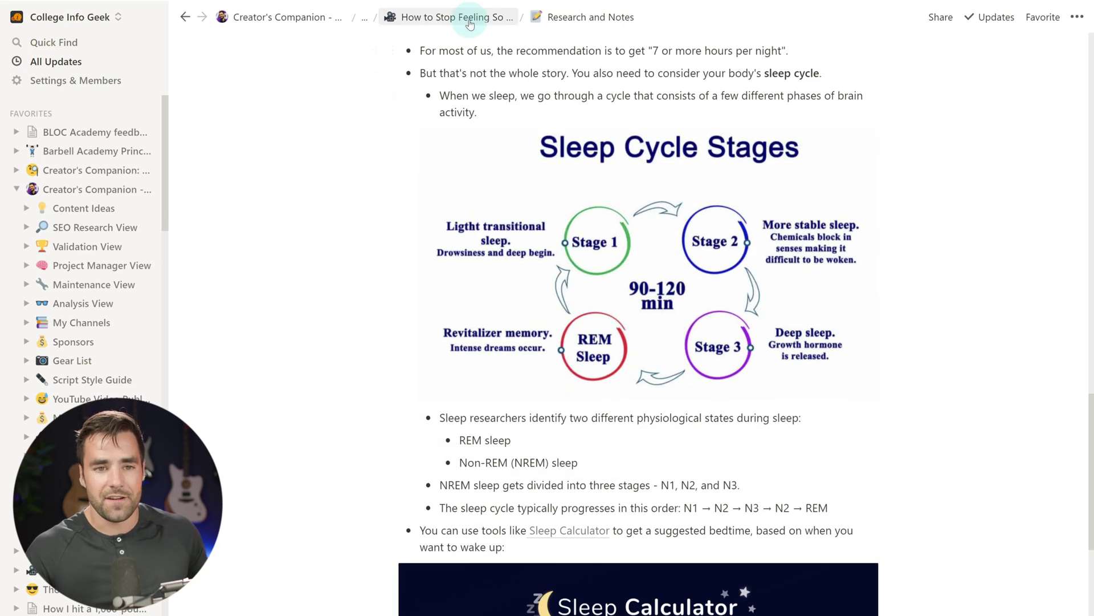
click(450, 17)
scroll(435, 399, down, 10)
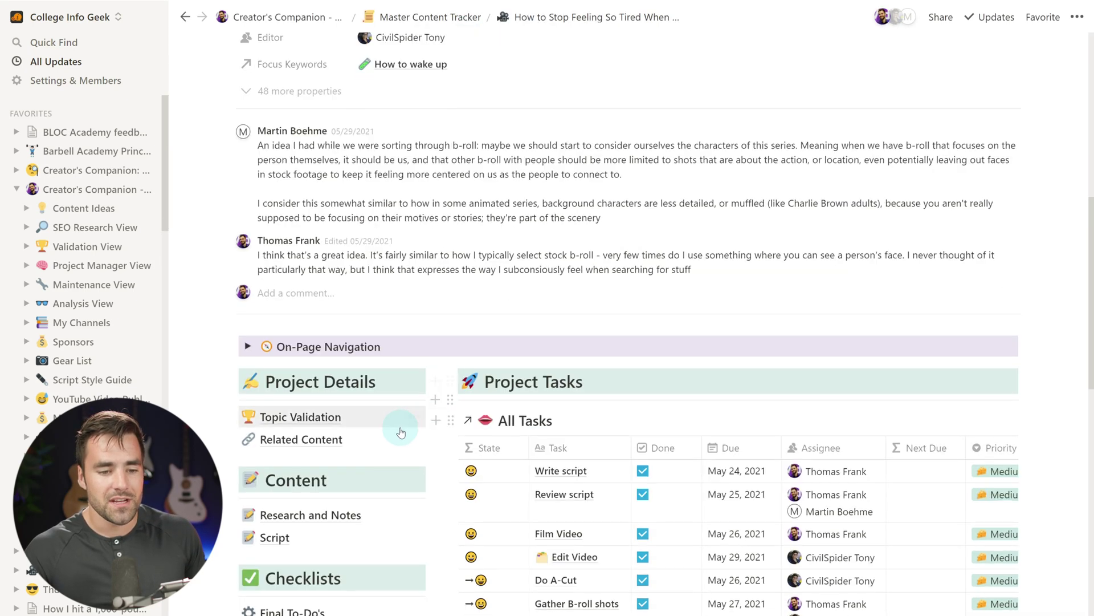
click(274, 430)
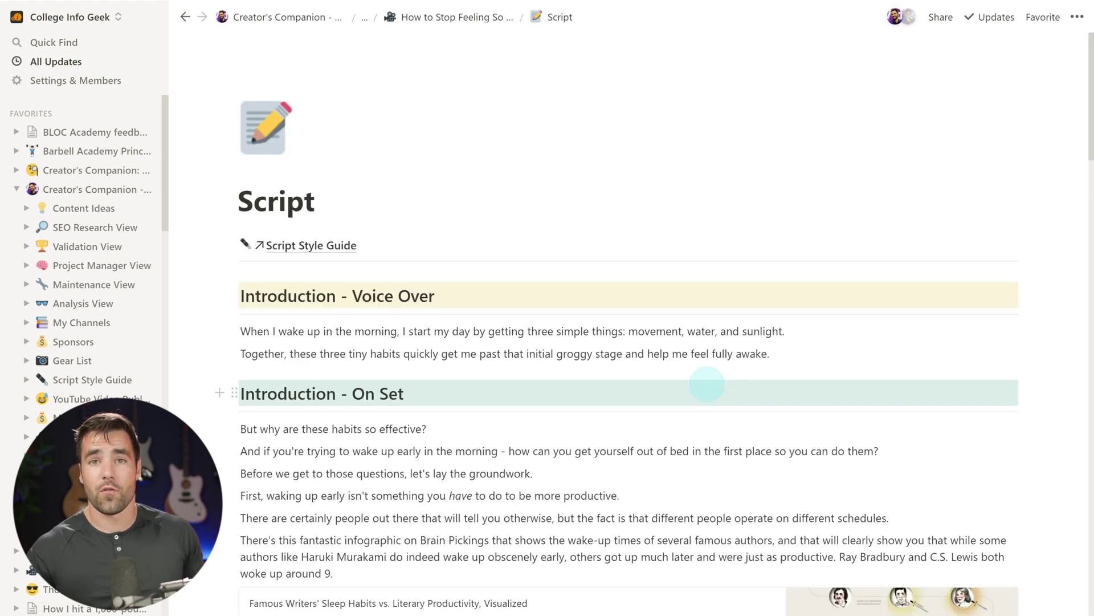
scroll(707, 385, down, 3)
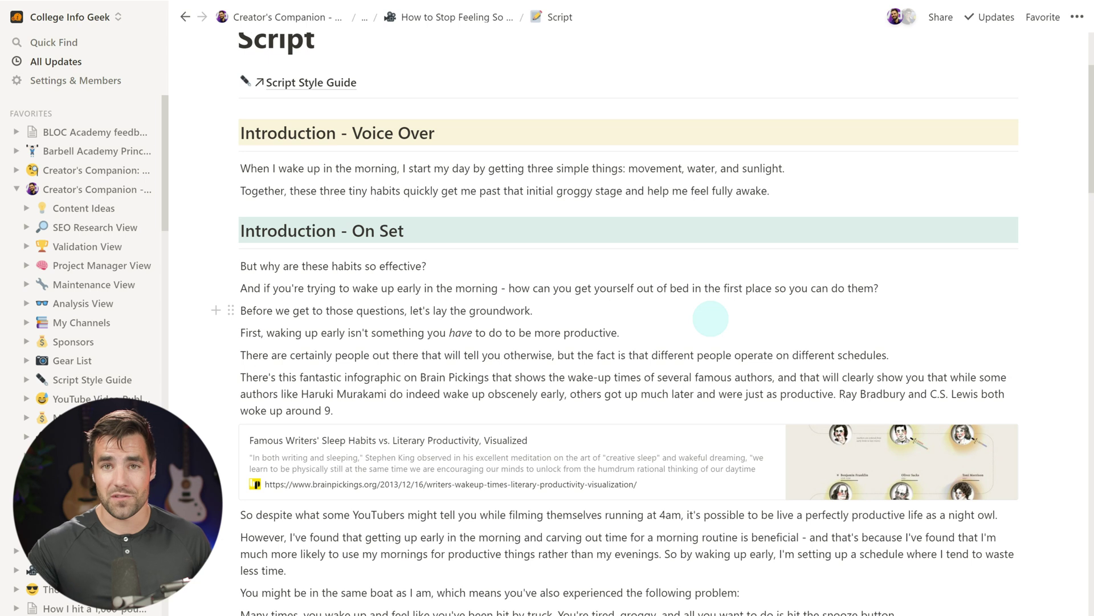
click(451, 17)
scroll(342, 234, down, 1)
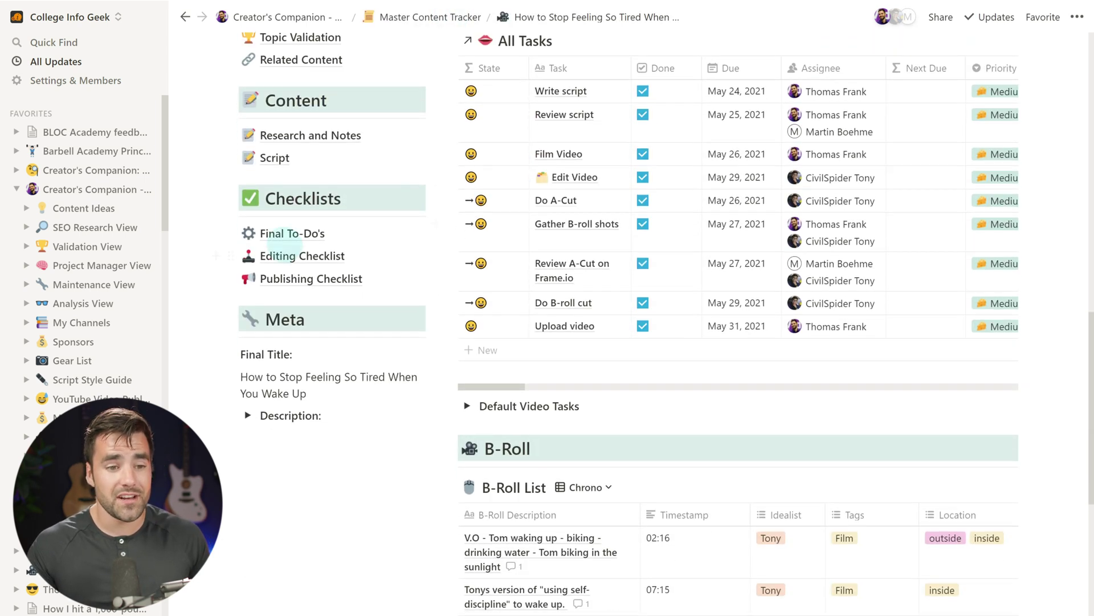
click(300, 280)
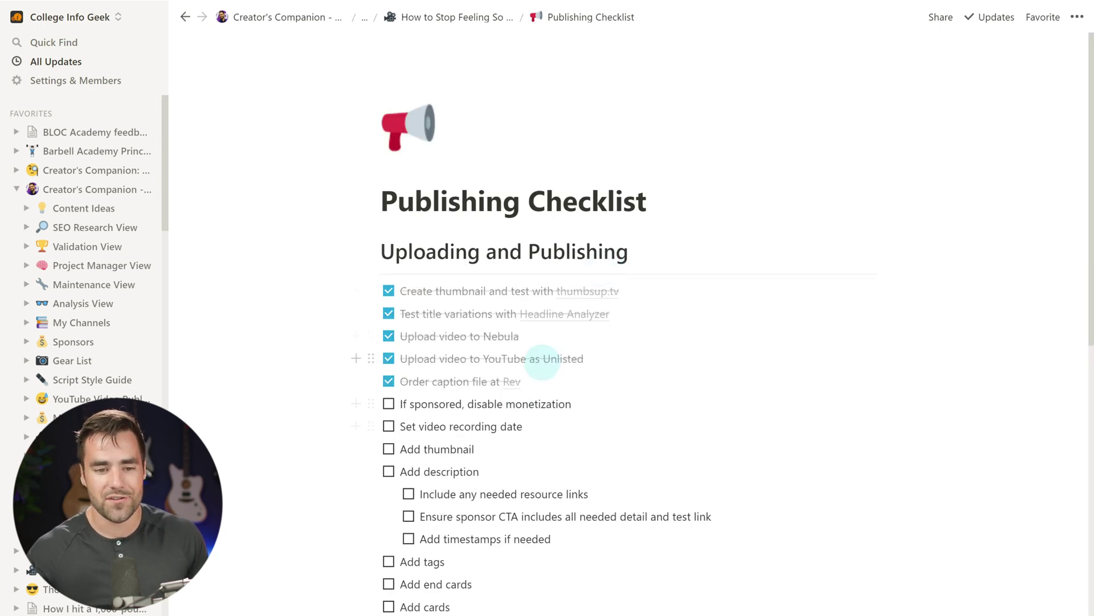
scroll(542, 359, down, 3)
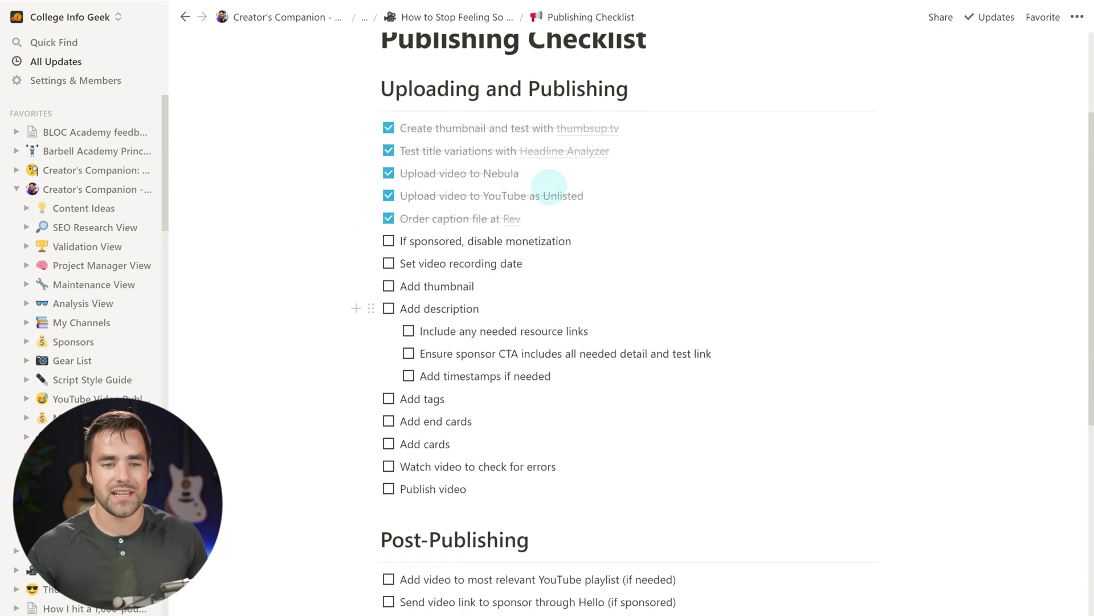
click(450, 18)
scroll(718, 387, down, 20)
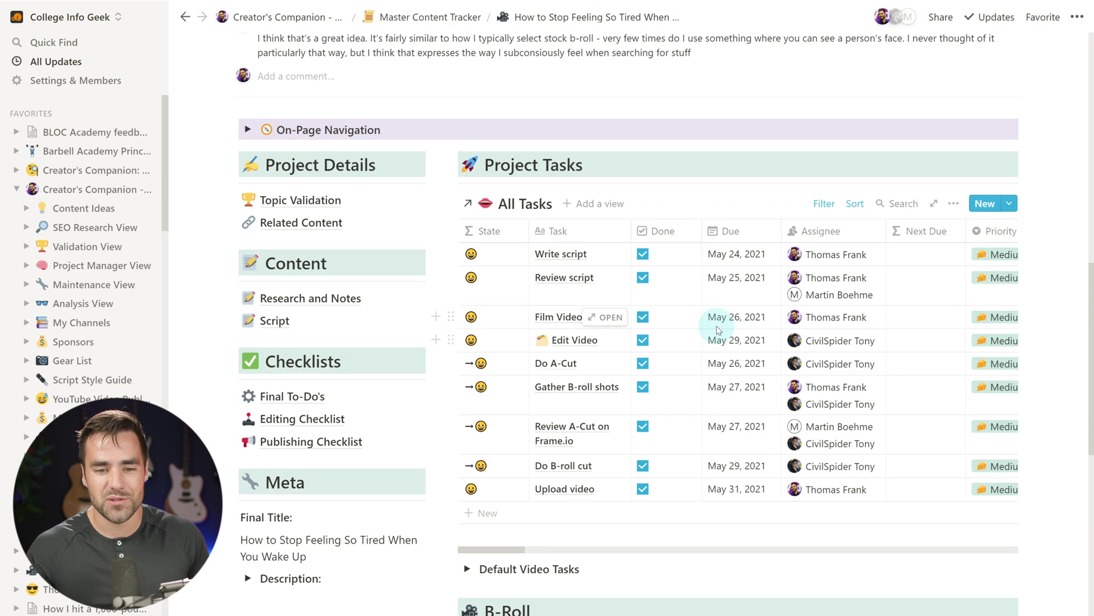
scroll(720, 464, up, 7)
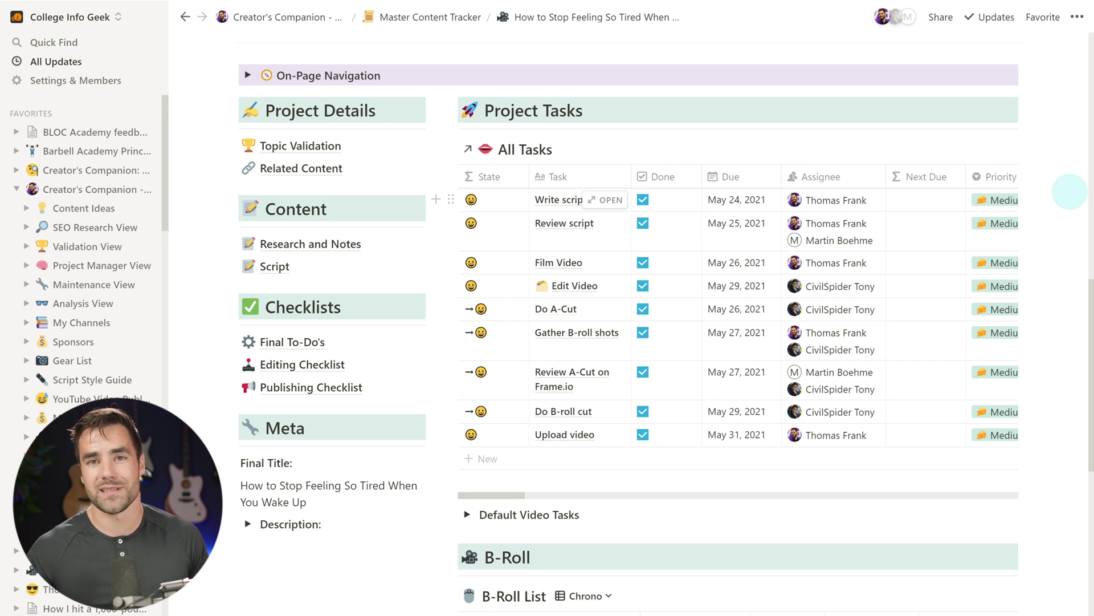
scroll(1066, 205, down, 8)
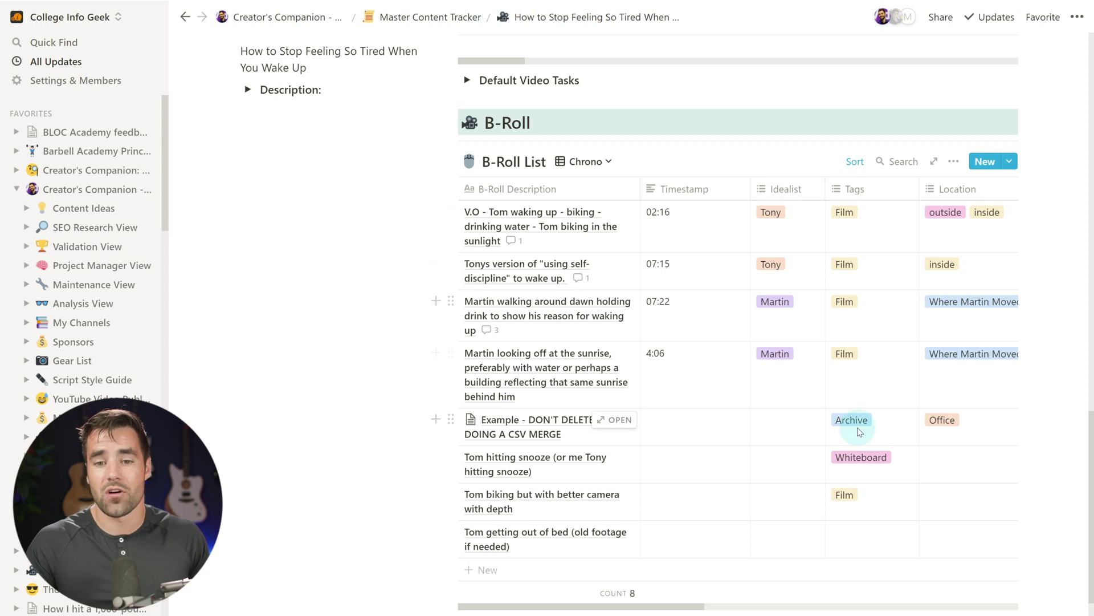
scroll(831, 473, up, 6)
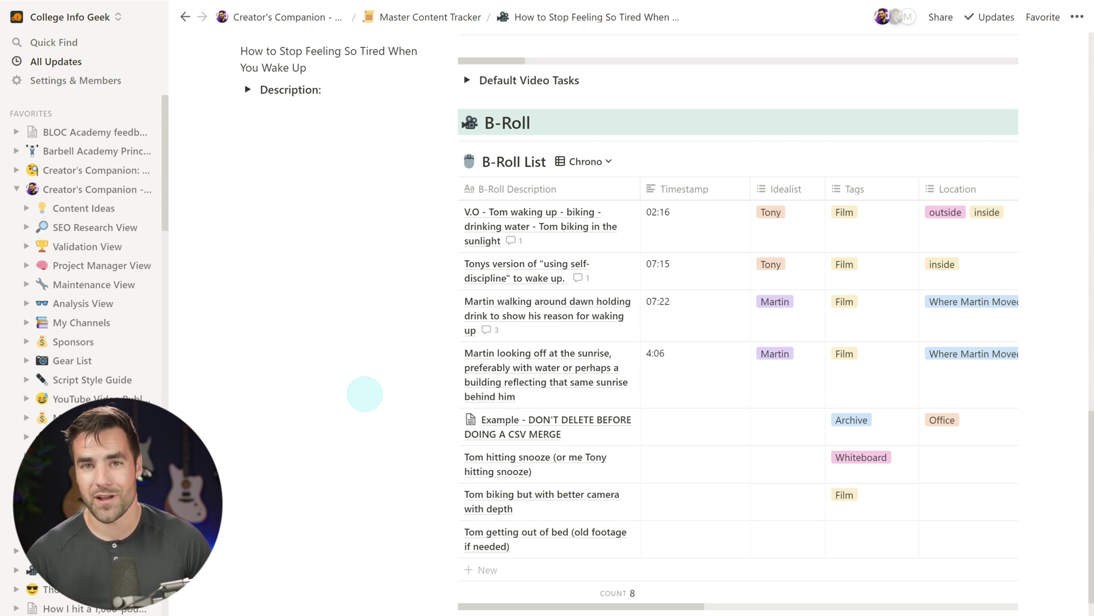
scroll(364, 393, up, 10)
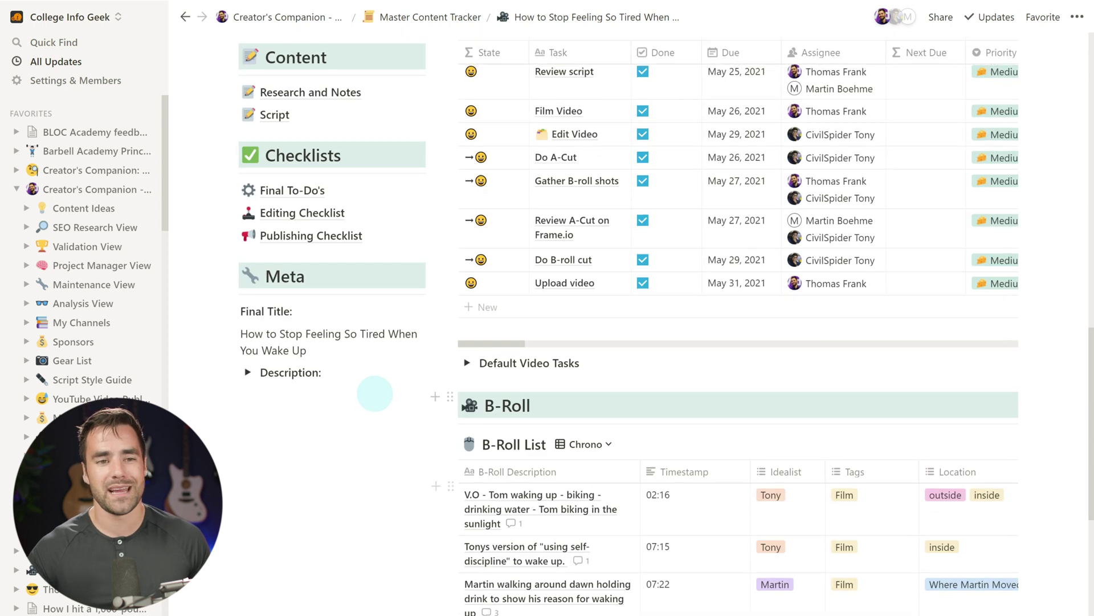
Use the Creator's Companion breadcrumb to return to the dashboard's My Channels gallery
click(288, 20)
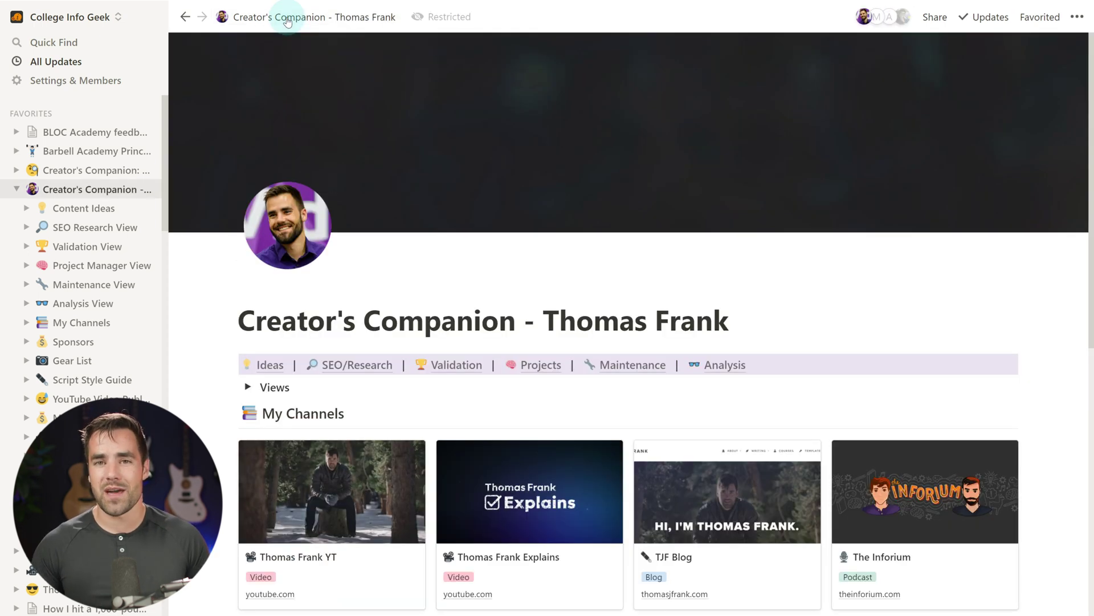